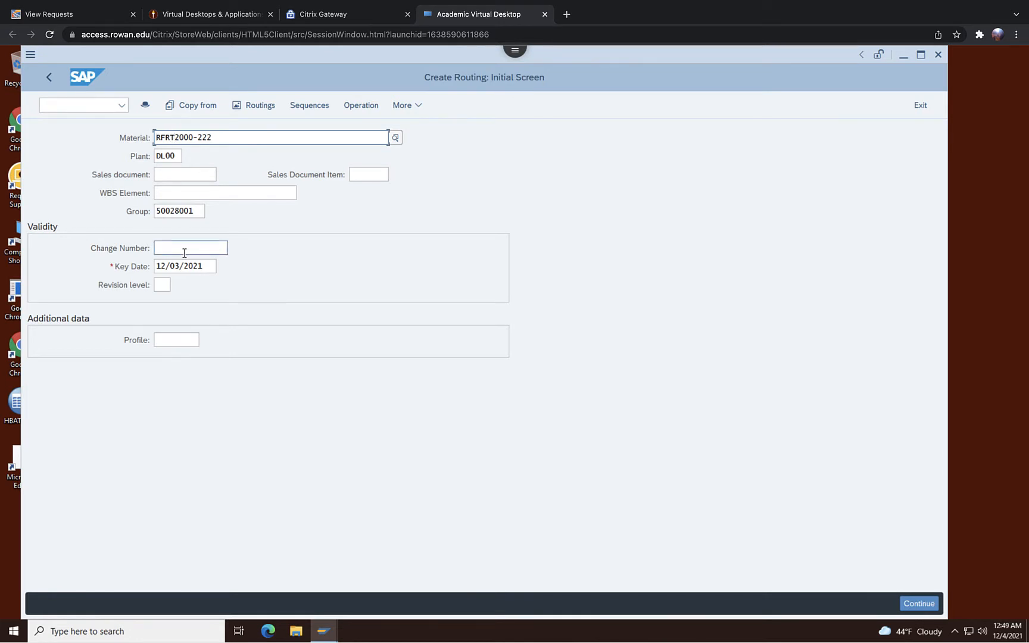
# - Change the material of the new routing to RFRT1000-222
pyautogui.press('Delete')
pyautogui.write('1')
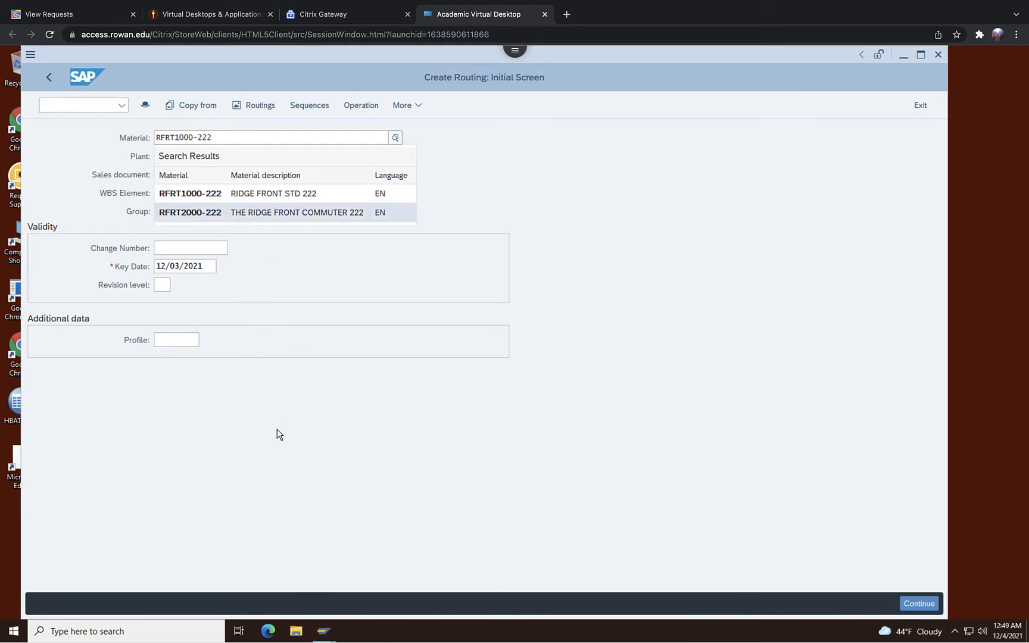
pyautogui.click(223, 200)
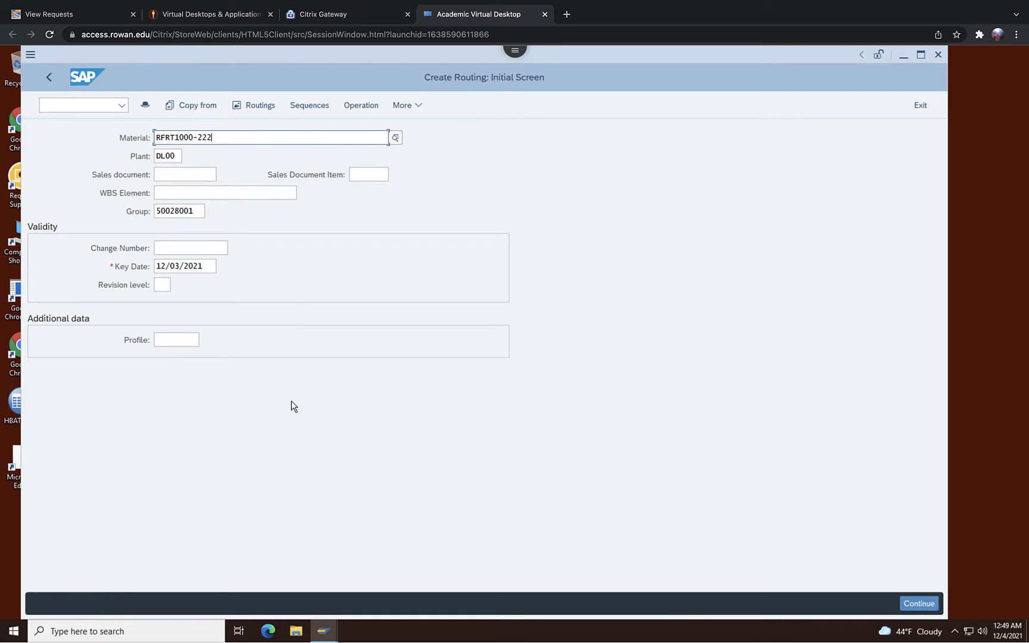
# - Clear the group number and continue to the routing's header details
pyautogui.click(203, 216)
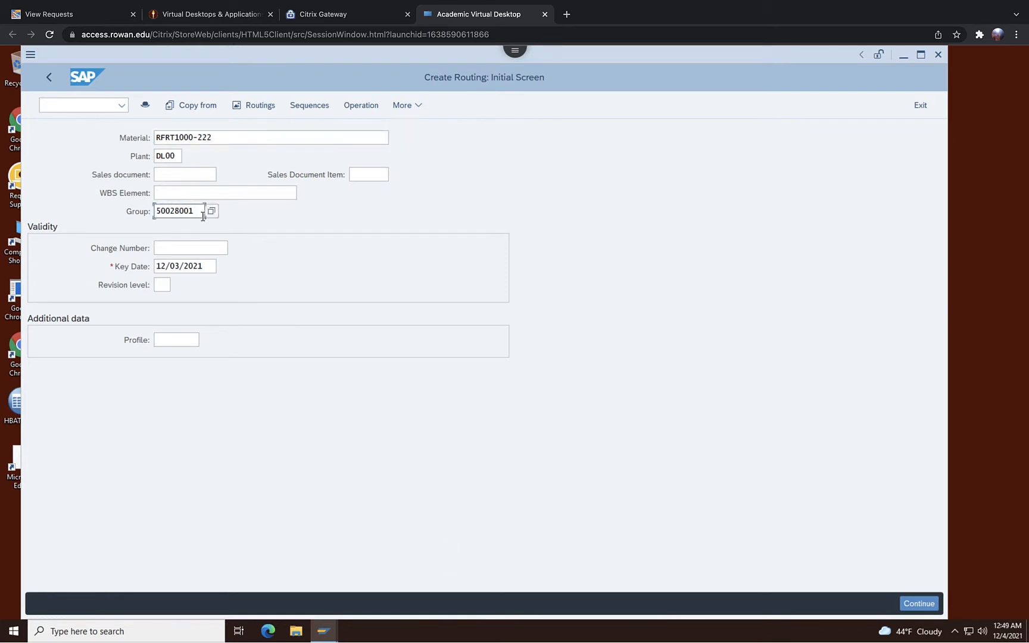
pyautogui.press('BackSpace')
pyautogui.press('BackSpace')
pyautogui.press('BackSpace')
pyautogui.press('BackSpace')
pyautogui.press('BackSpace')
pyautogui.press('BackSpace')
pyautogui.press('BackSpace')
pyautogui.press('BackSpace')
pyautogui.press('Return')
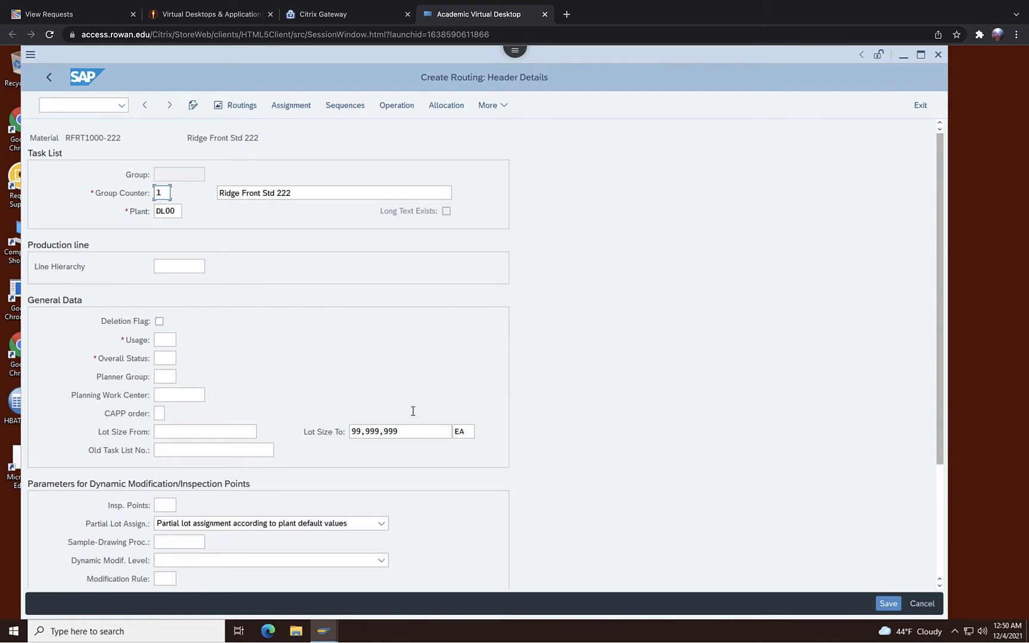
# - Set the header's usage to 1 (Production) and its overall status to 4 (Released (general))
pyautogui.click(169, 343)
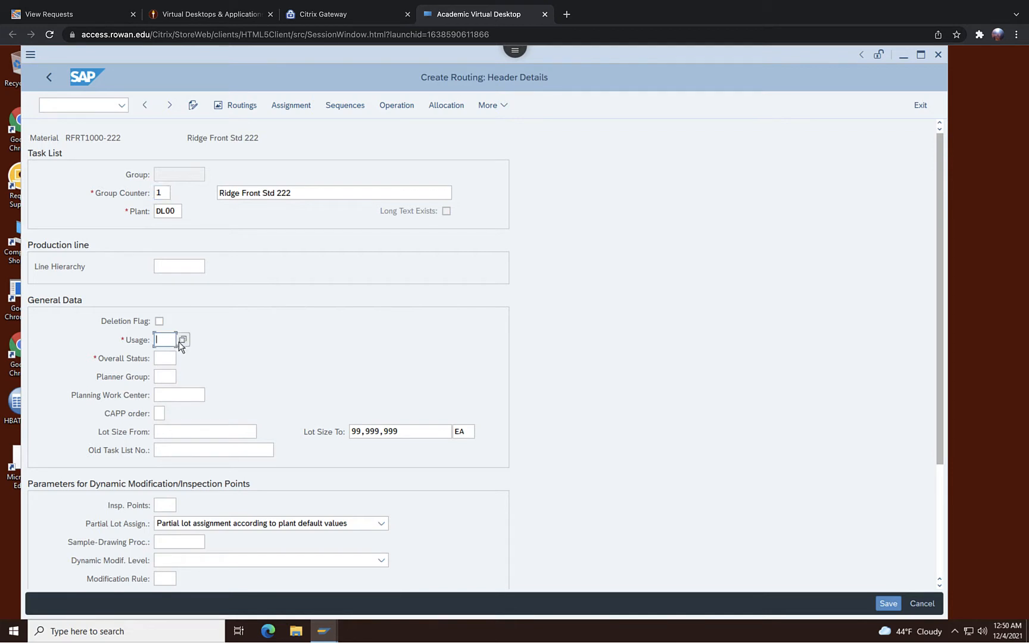
pyautogui.click(181, 343)
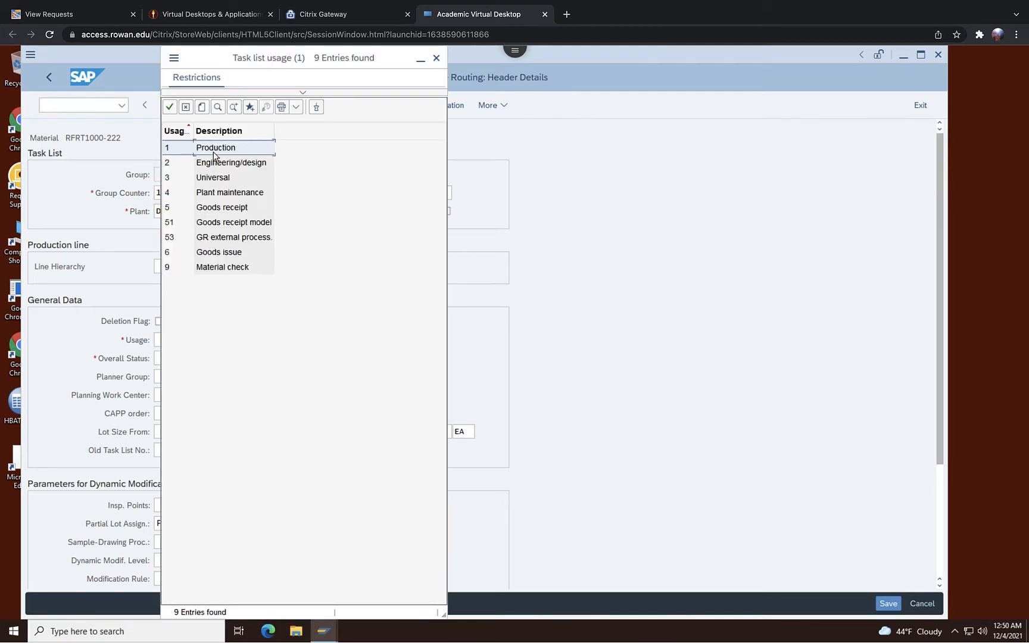
pyautogui.click(213, 149)
pyautogui.press('Tab')
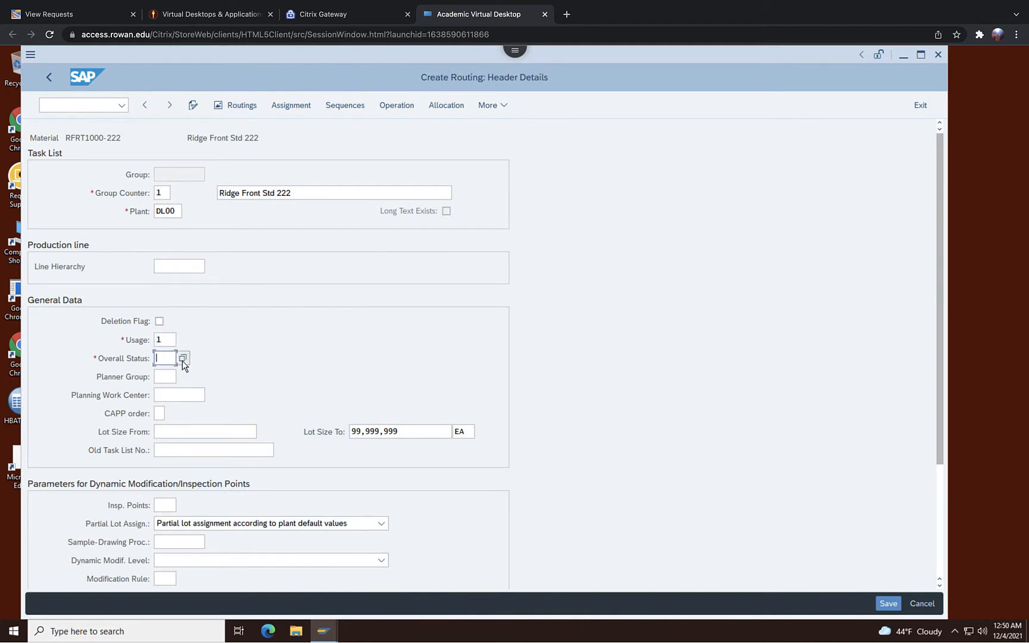
pyautogui.click(183, 359)
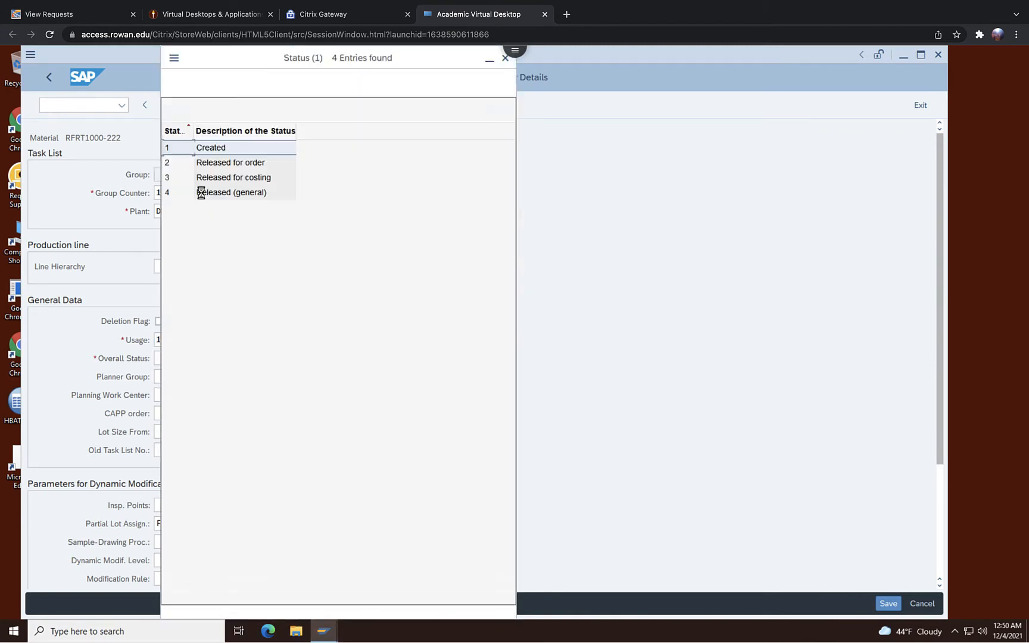
pyautogui.doubleClick(210, 194)
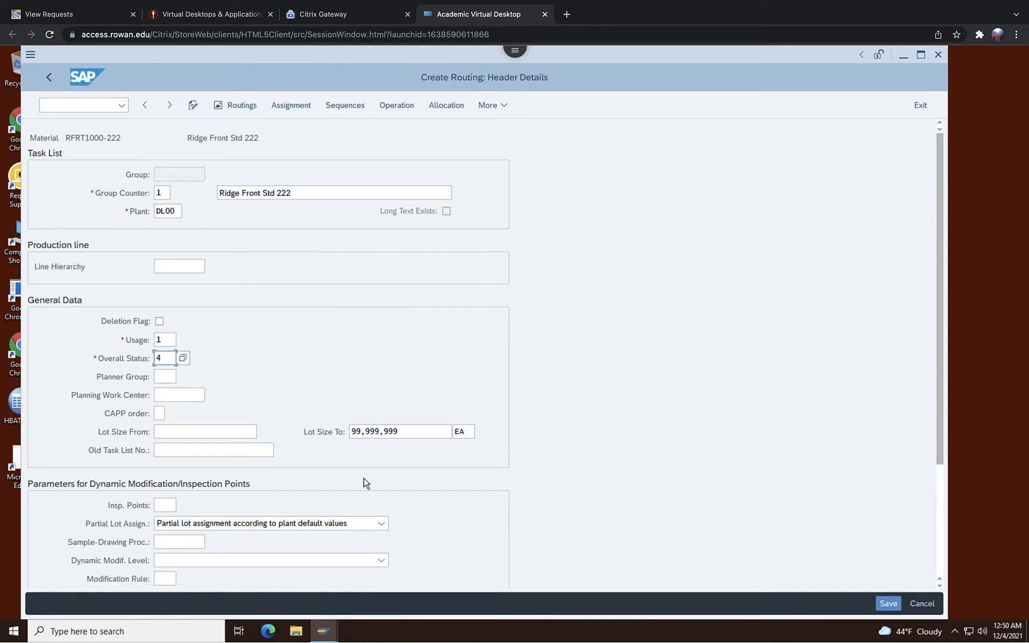
# - Open the operation overview and enter operation 0010 with work center ASSY1000, control key ASSY and description "Material Staging"
pyautogui.scroll(-2, 662, 505)
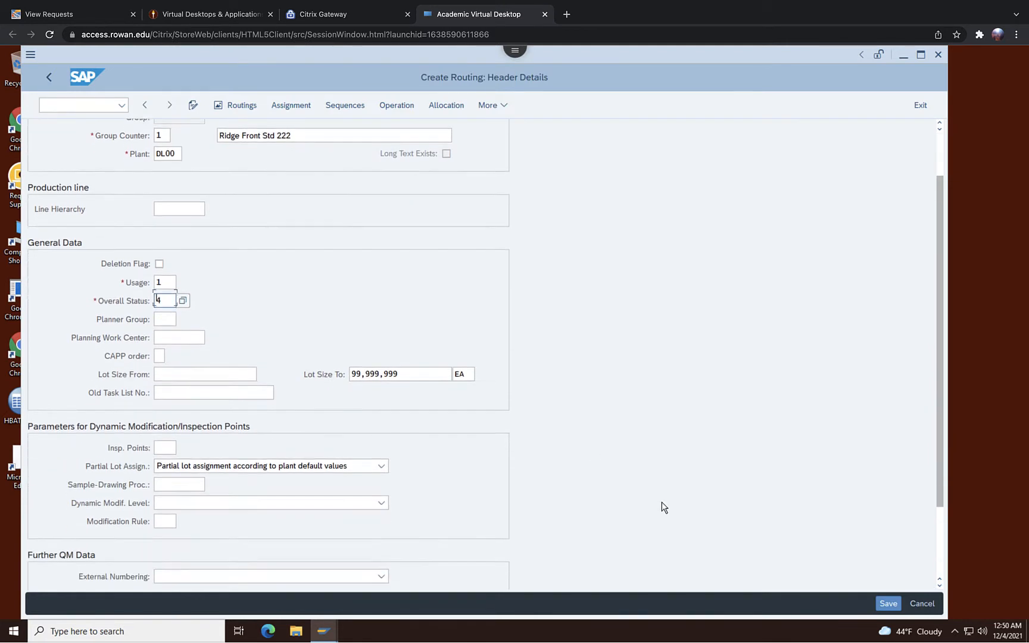
pyautogui.scroll(-1, 663, 507)
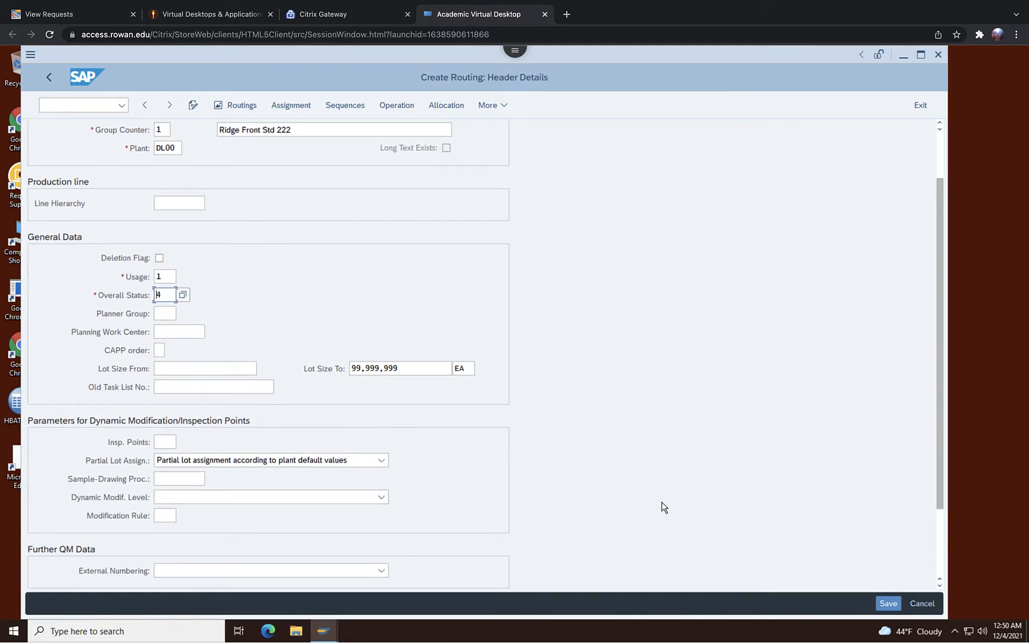
pyautogui.click(402, 106)
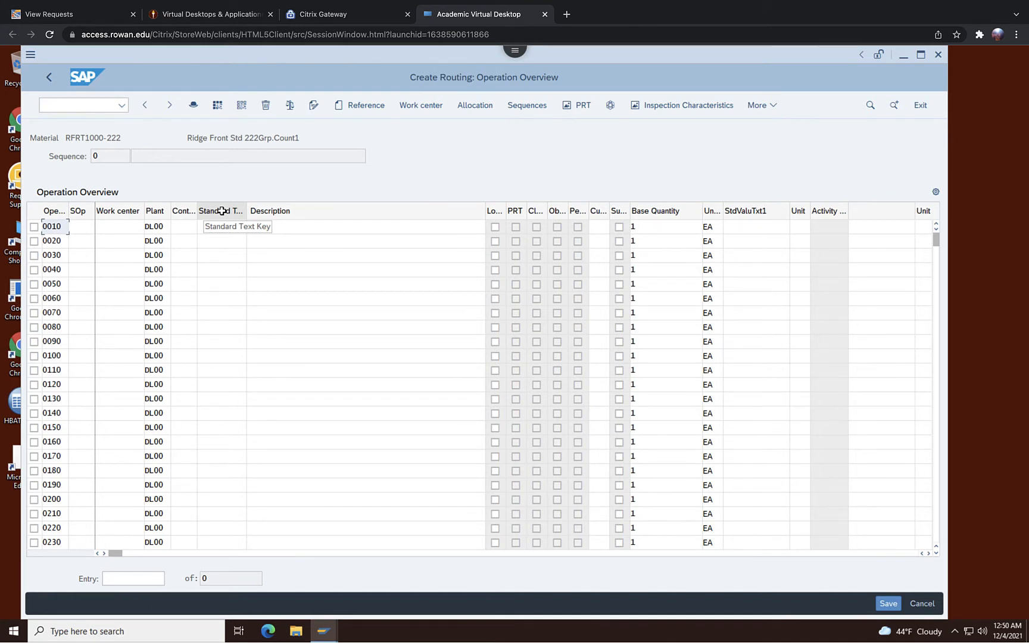
pyautogui.click(110, 229)
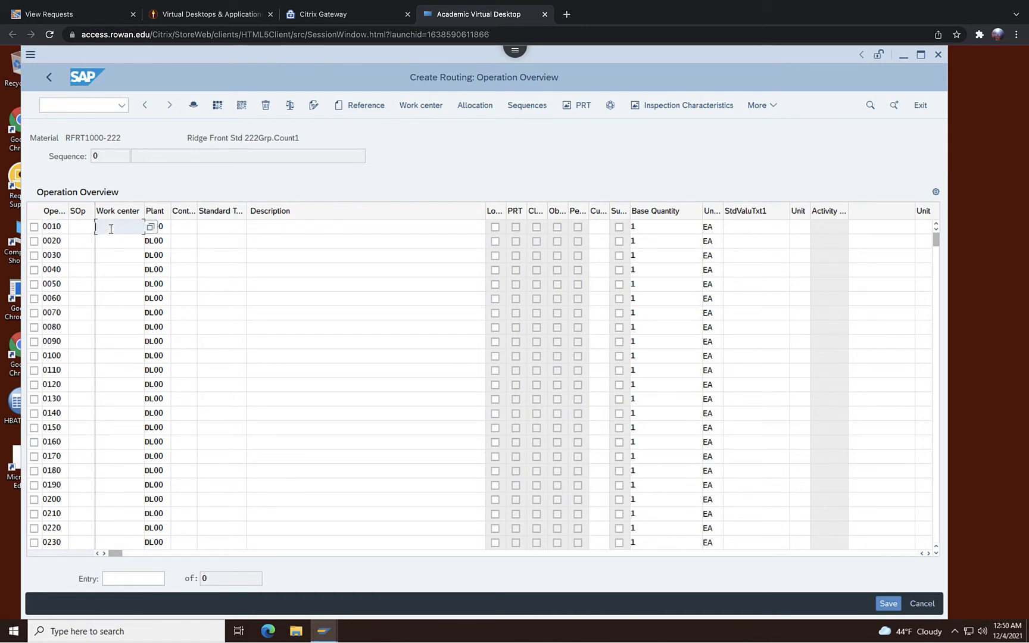
pyautogui.write('ASSY1')
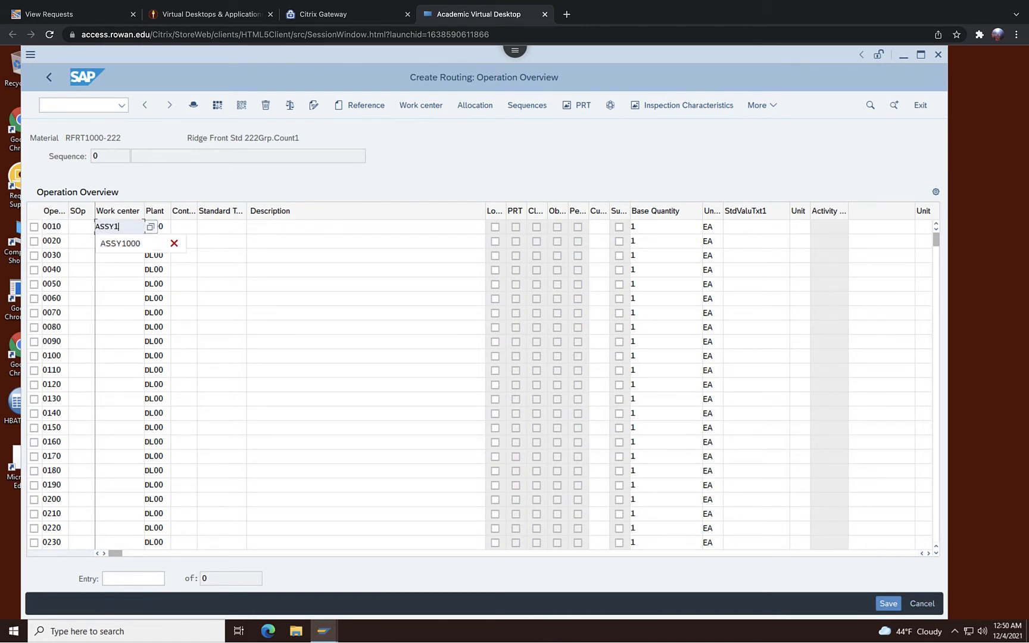
pyautogui.write('000')
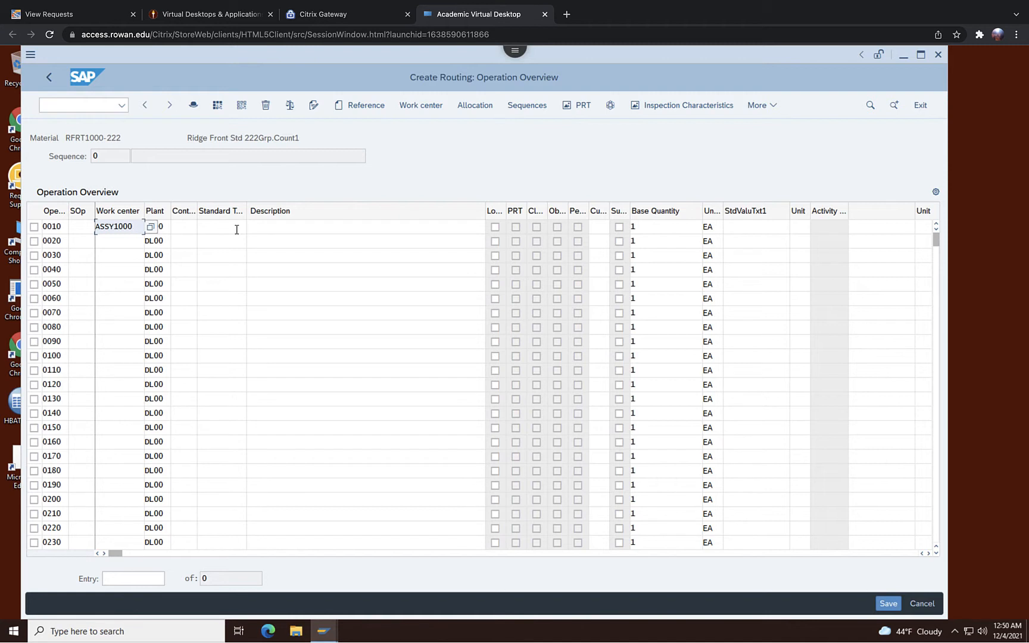
pyautogui.click(178, 225)
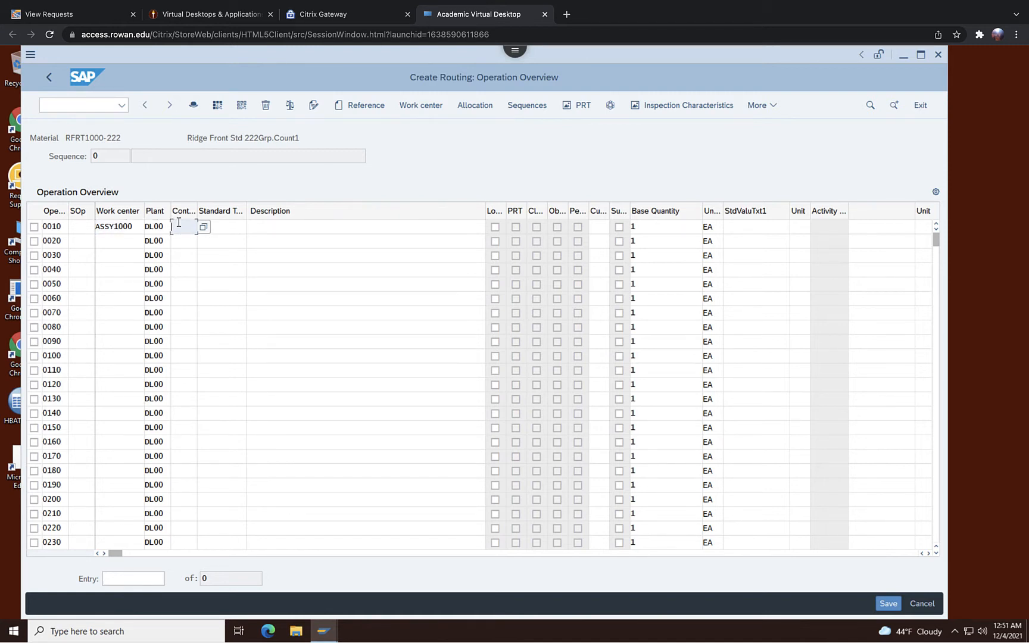
pyautogui.write('ASSY')
pyautogui.click(257, 233)
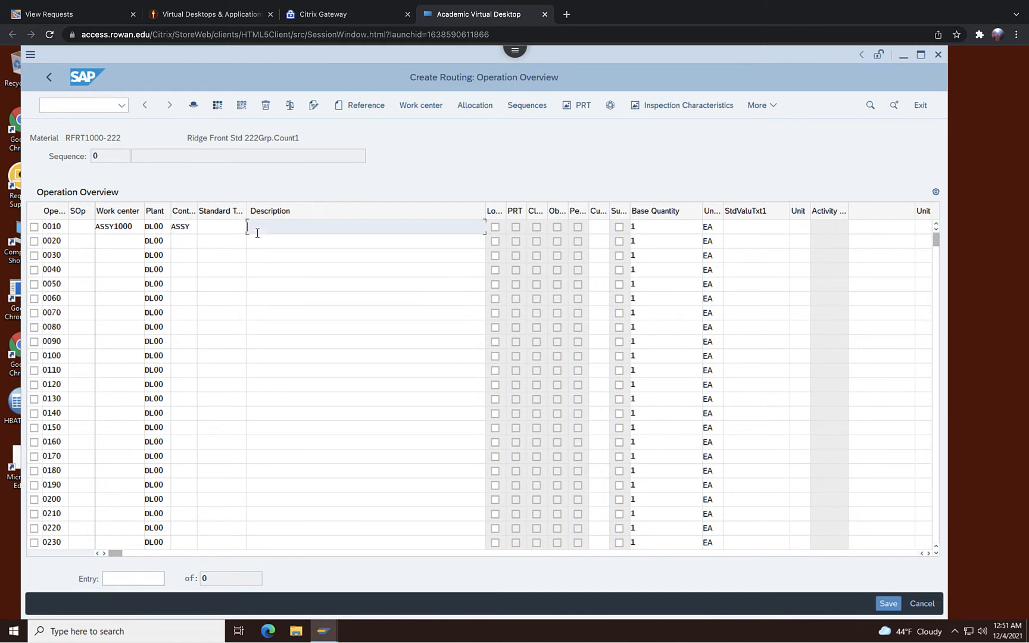
pyautogui.write('Materia')
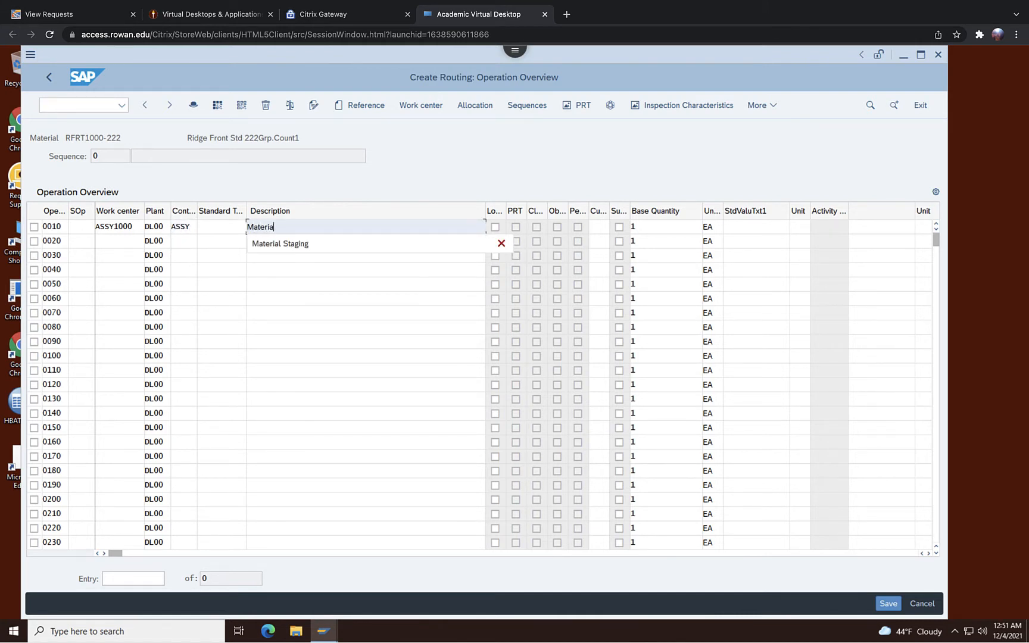
pyautogui.write('l Staging')
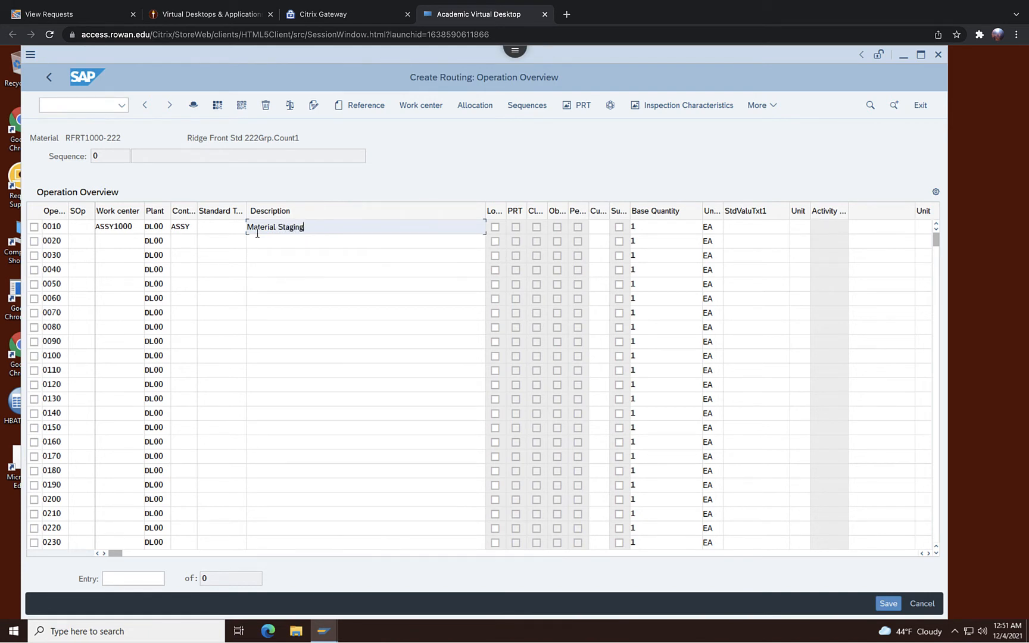
# - Enter operation 0020 with work center ASSY1000, control key ASSY and description "Attach seat to frame"
pyautogui.click(108, 240)
pyautogui.write('ASSY')
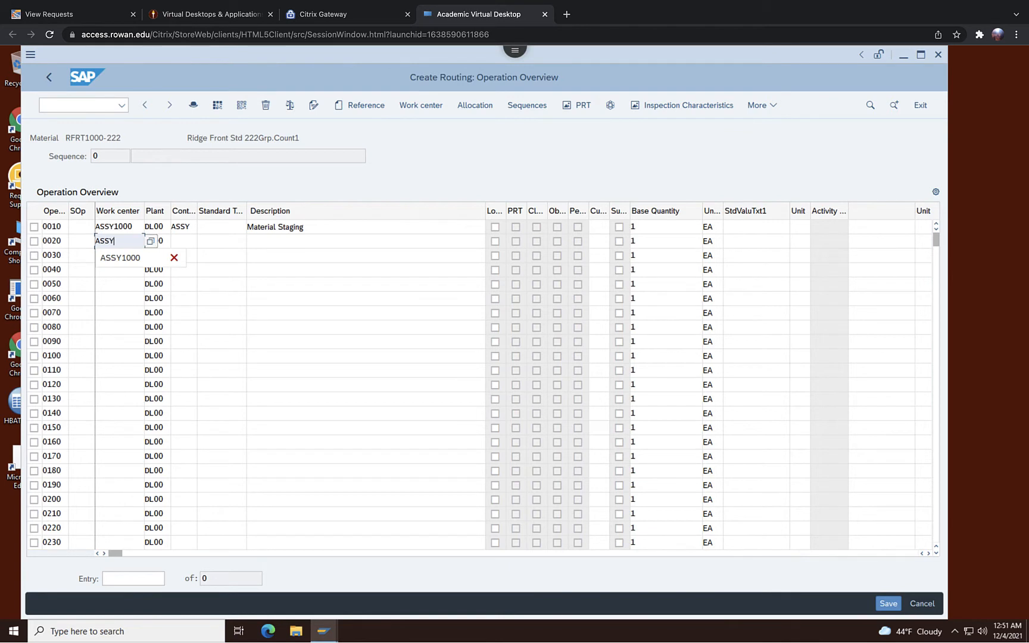
pyautogui.write('1000')
pyautogui.click(192, 240)
pyautogui.write('ASSY')
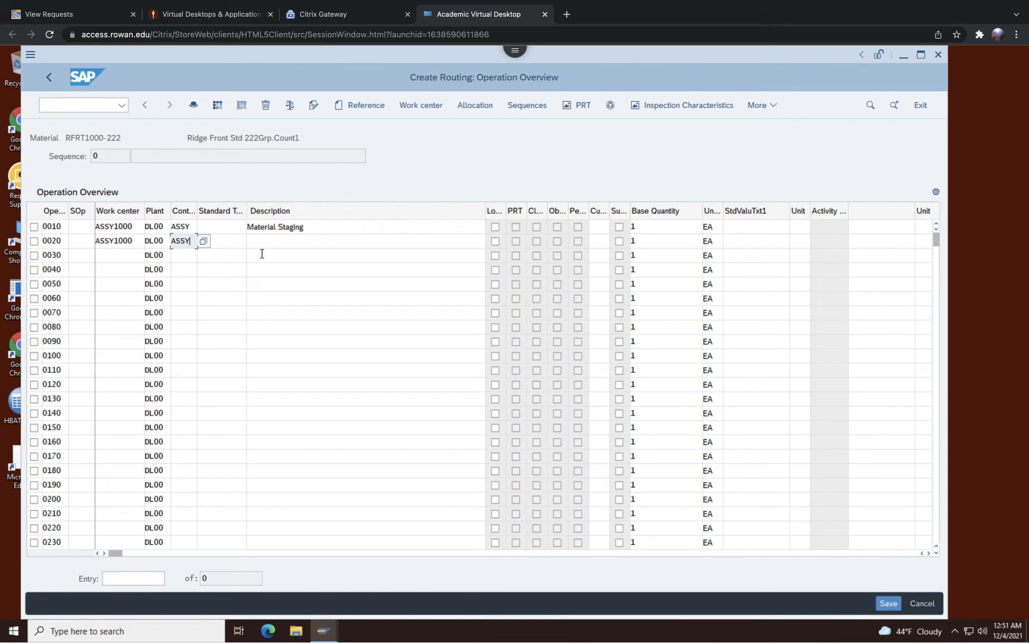
pyautogui.click(296, 246)
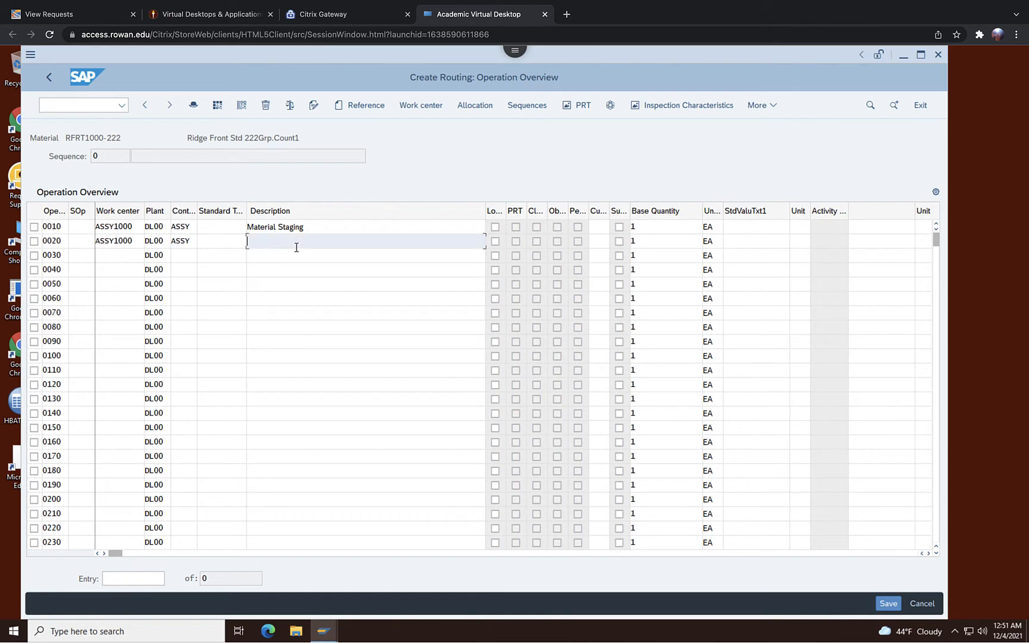
pyautogui.write('Att')
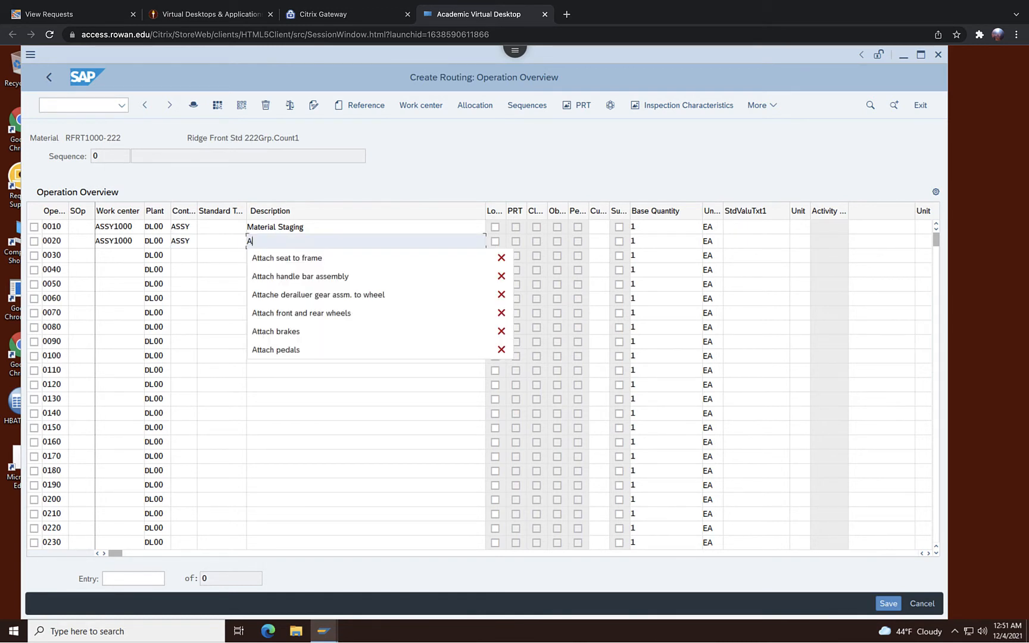
pyautogui.click(295, 258)
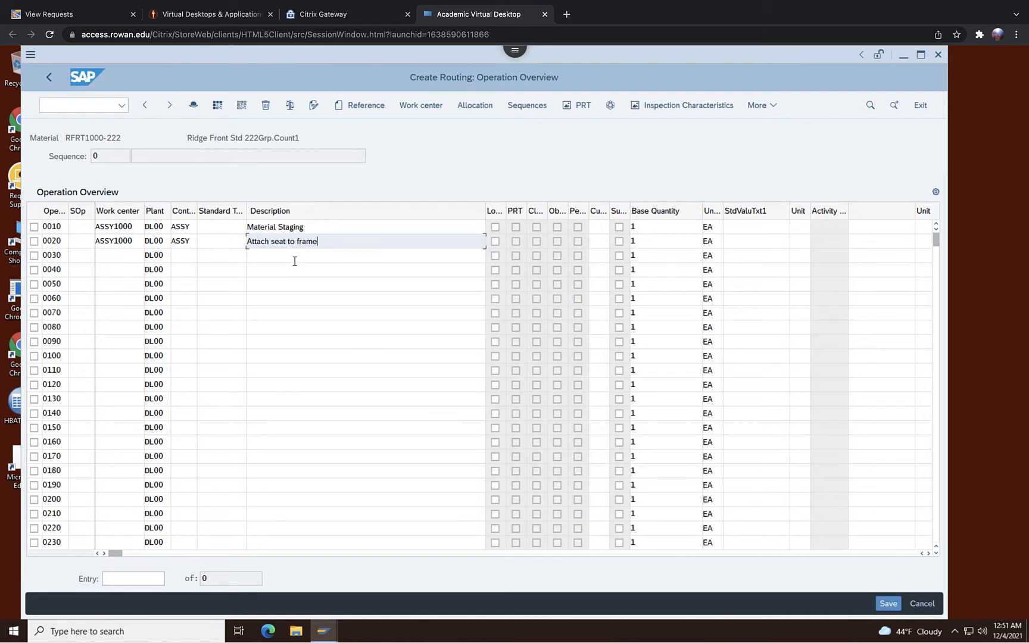
# - Enter operation 0030 with work center ASSY1000, control key ASSY and description "Attach handle bar assembly"
pyautogui.click(127, 254)
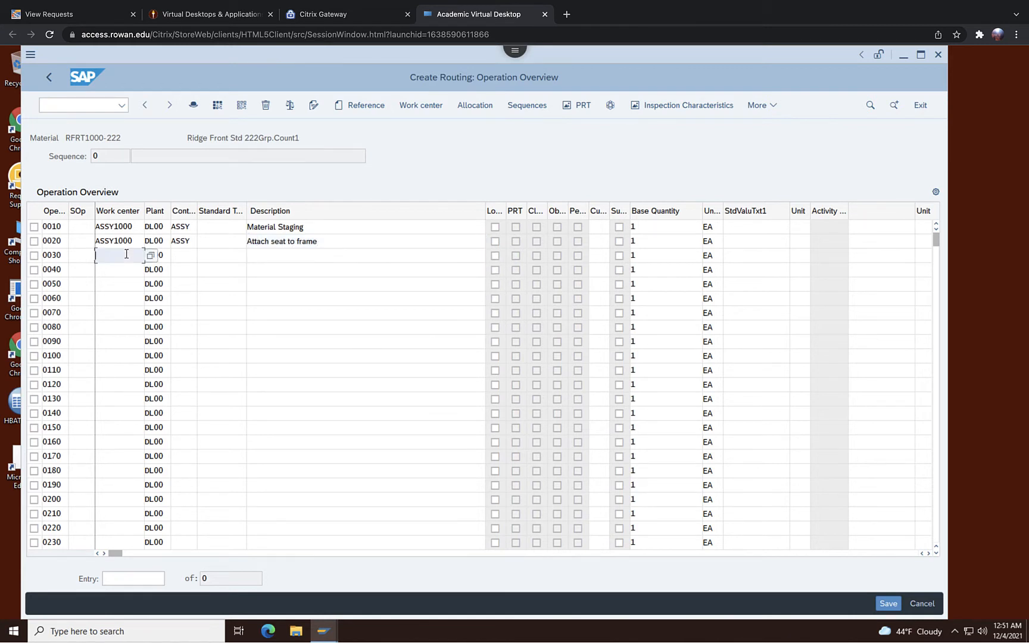
pyautogui.write('ASSY')
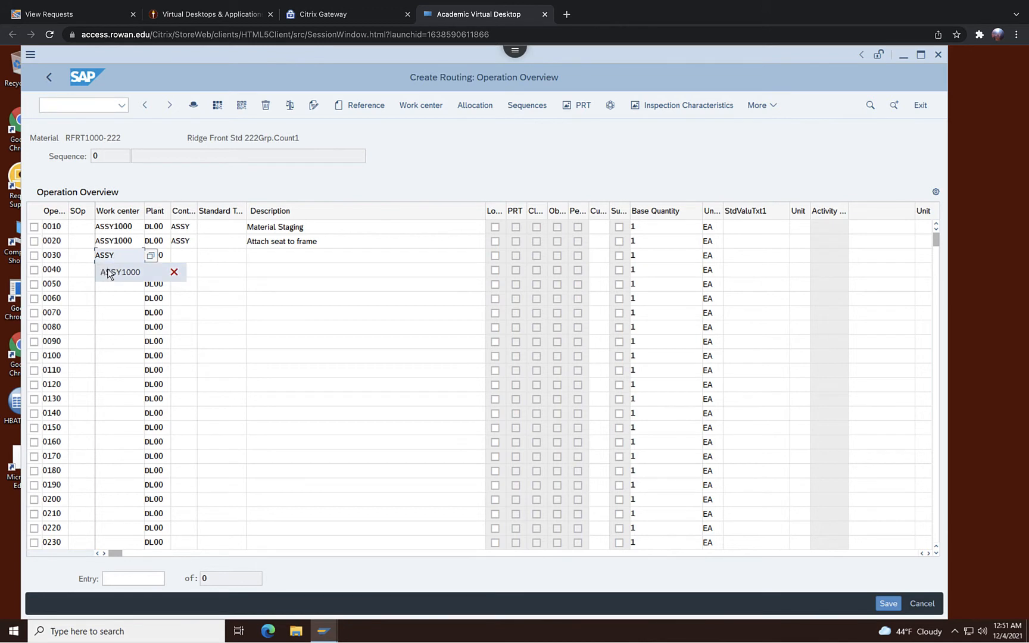
pyautogui.click(106, 272)
pyautogui.click(183, 253)
pyautogui.write('ASSY')
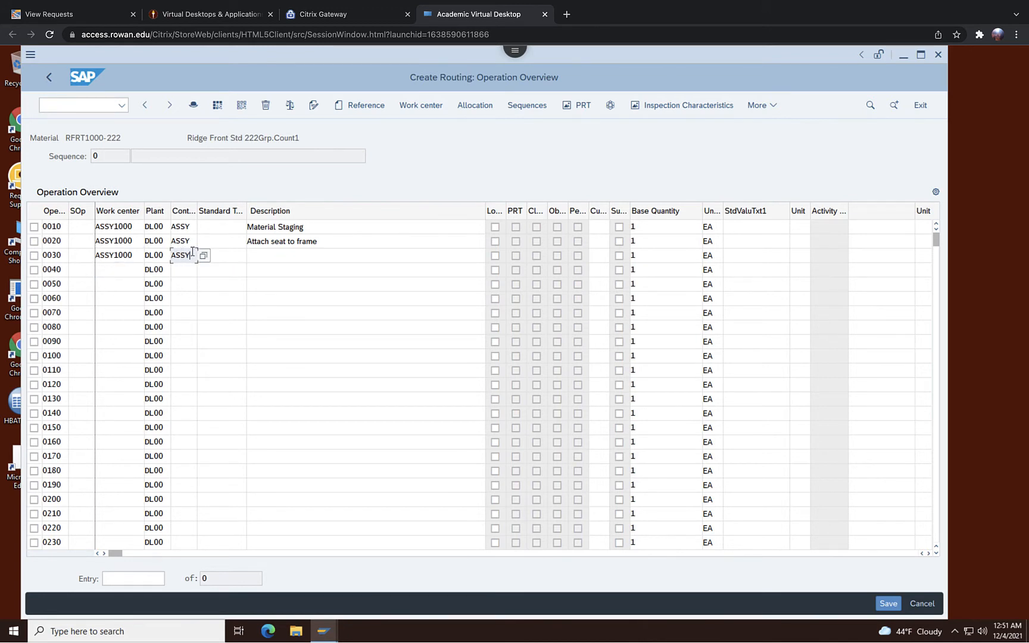
pyautogui.click(271, 254)
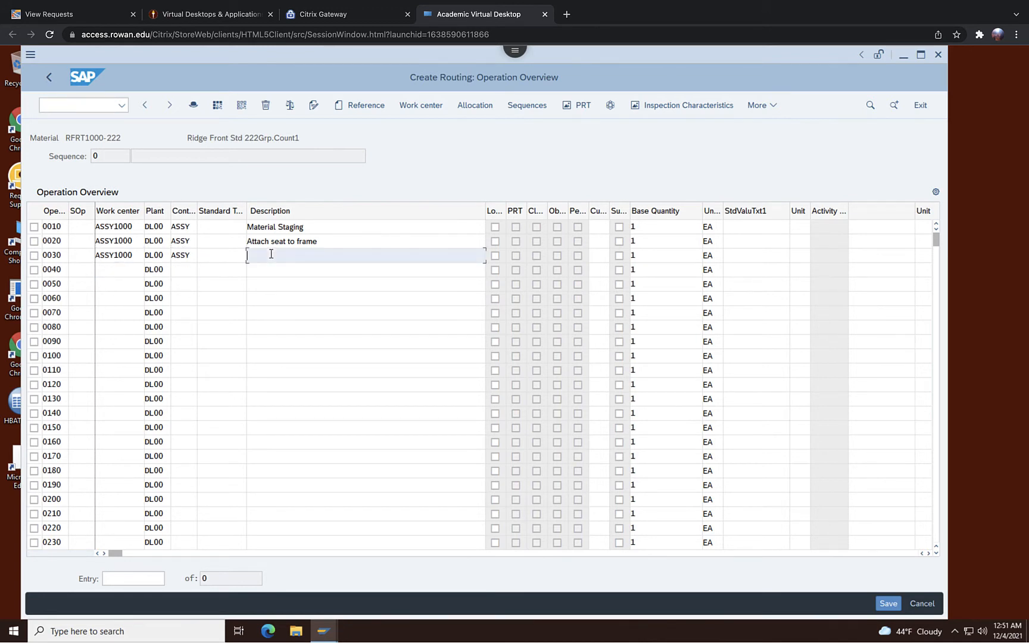
pyautogui.write('Att')
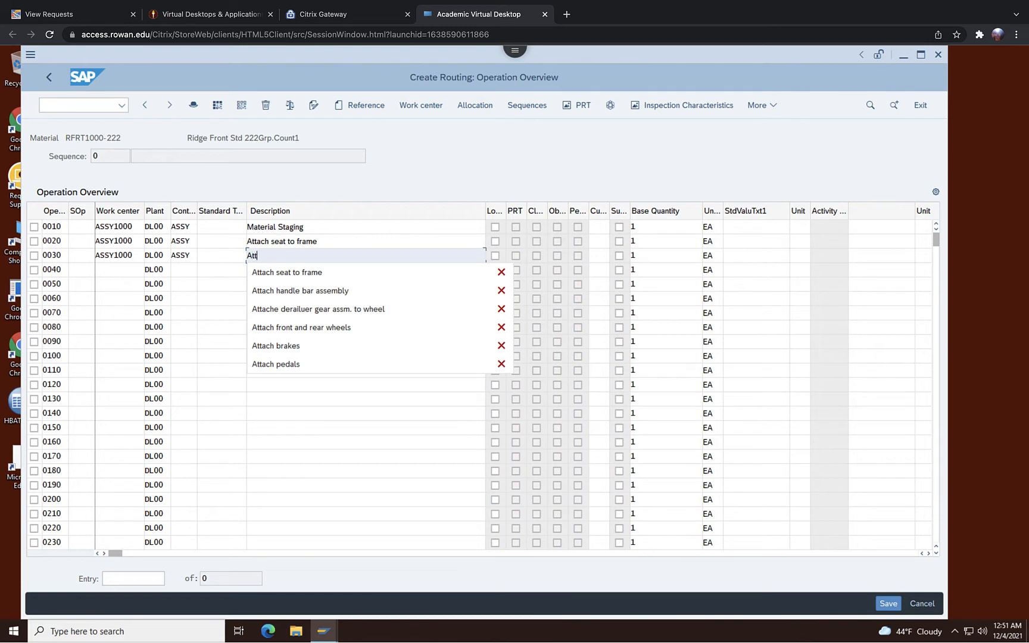
pyautogui.click(274, 291)
# - Enter operation 0040 with work center ASSY1000, control key ASSY and description "Attache derailuer gear assm. to wheel"
pyautogui.click(110, 269)
pyautogui.write('ASSY')
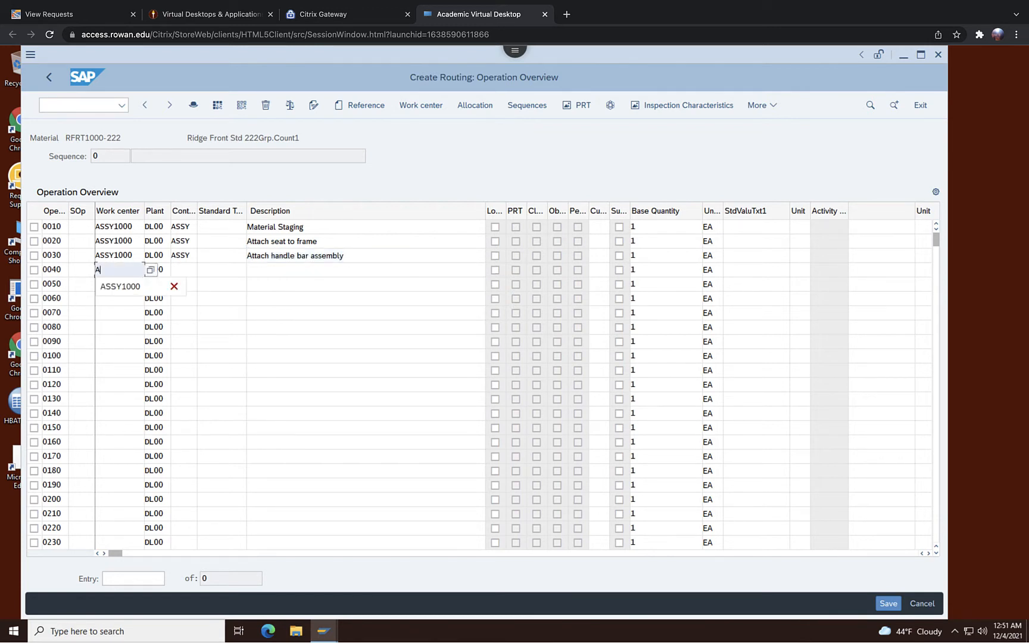
pyautogui.click(116, 285)
pyautogui.click(177, 272)
pyautogui.write('A')
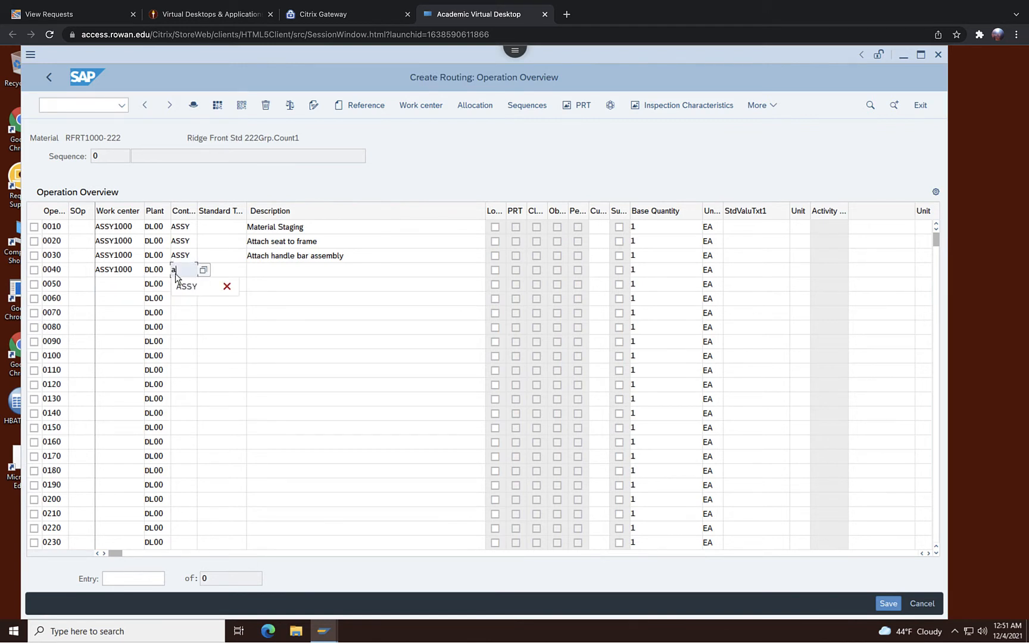
pyautogui.click(183, 284)
pyautogui.click(269, 271)
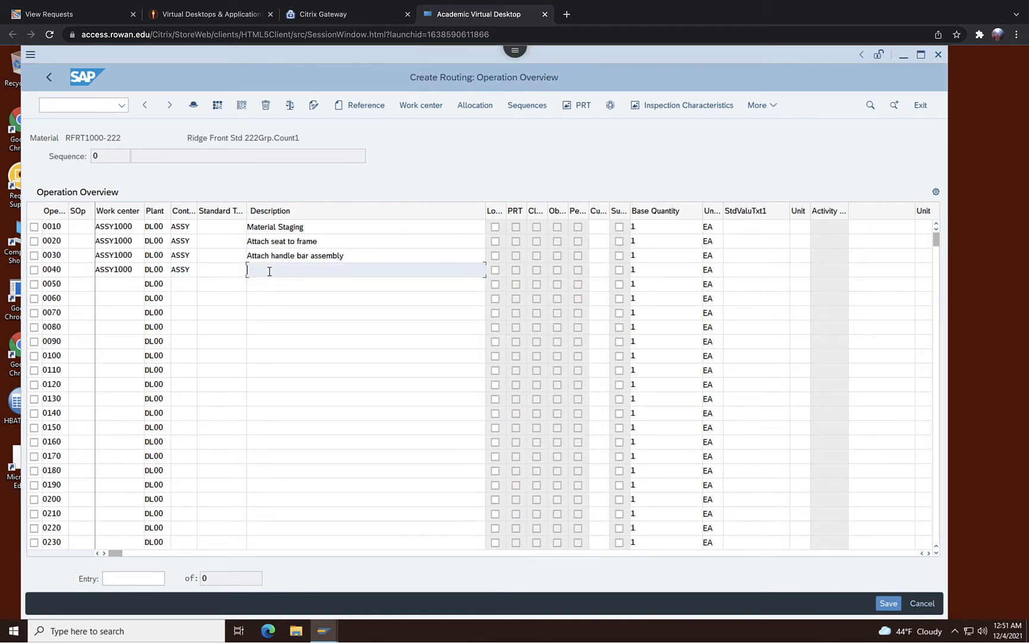
pyautogui.write('Att')
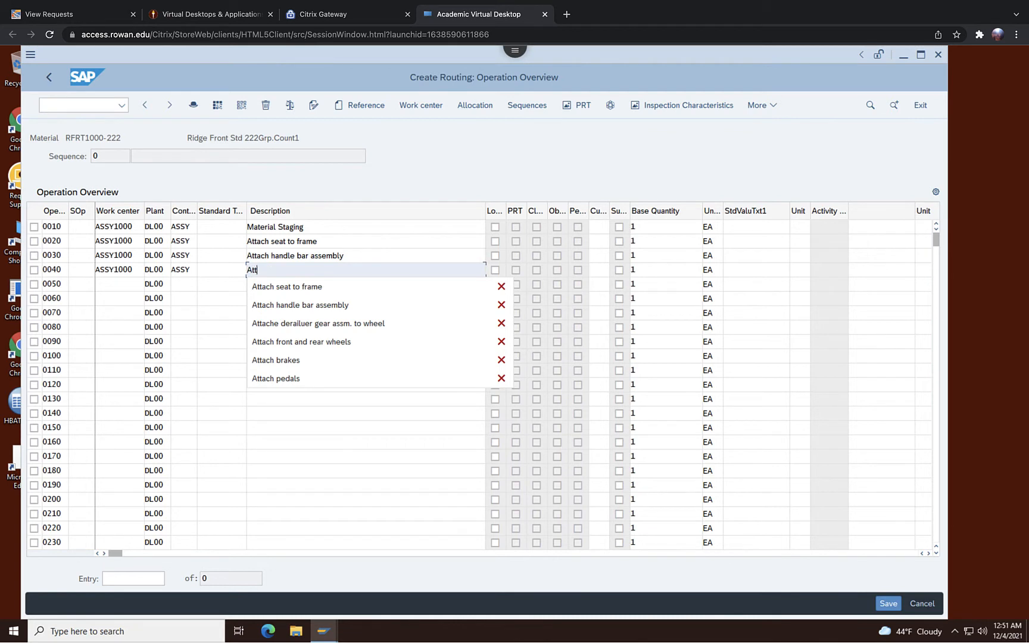
pyautogui.click(294, 324)
# - Enter operation 0050 with work center ASSY1000, control key ASSY and description "Attach front and rear wheels"
pyautogui.click(106, 284)
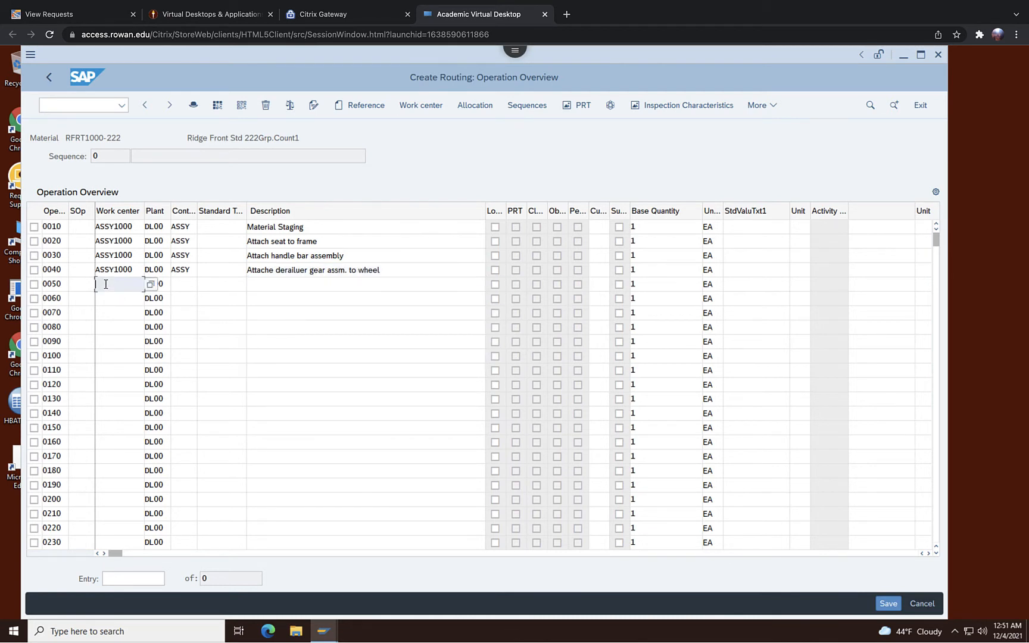
pyautogui.write('ASSY')
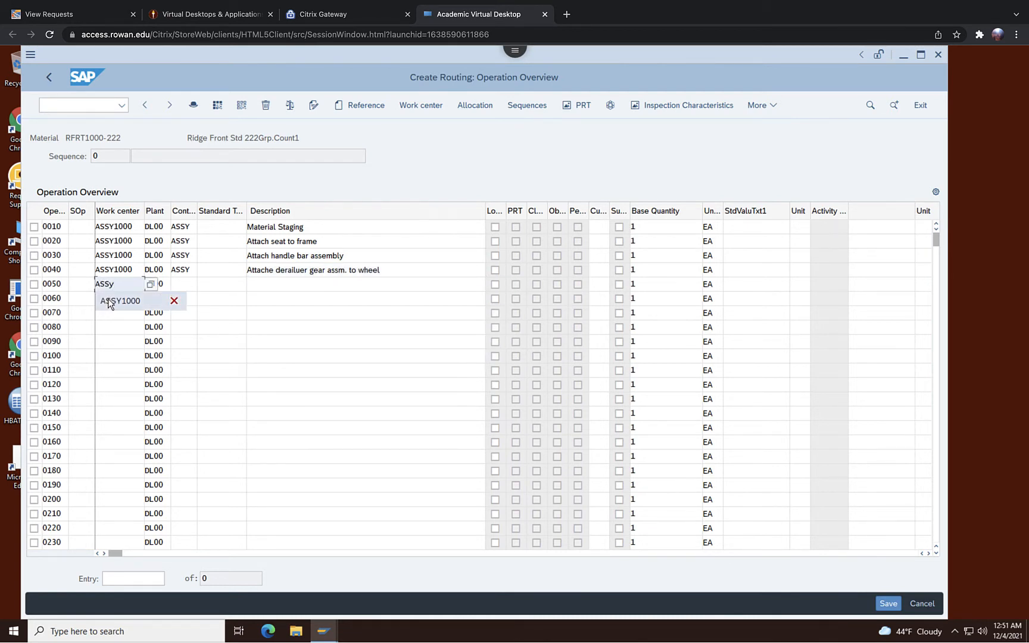
pyautogui.click(109, 300)
pyautogui.click(188, 286)
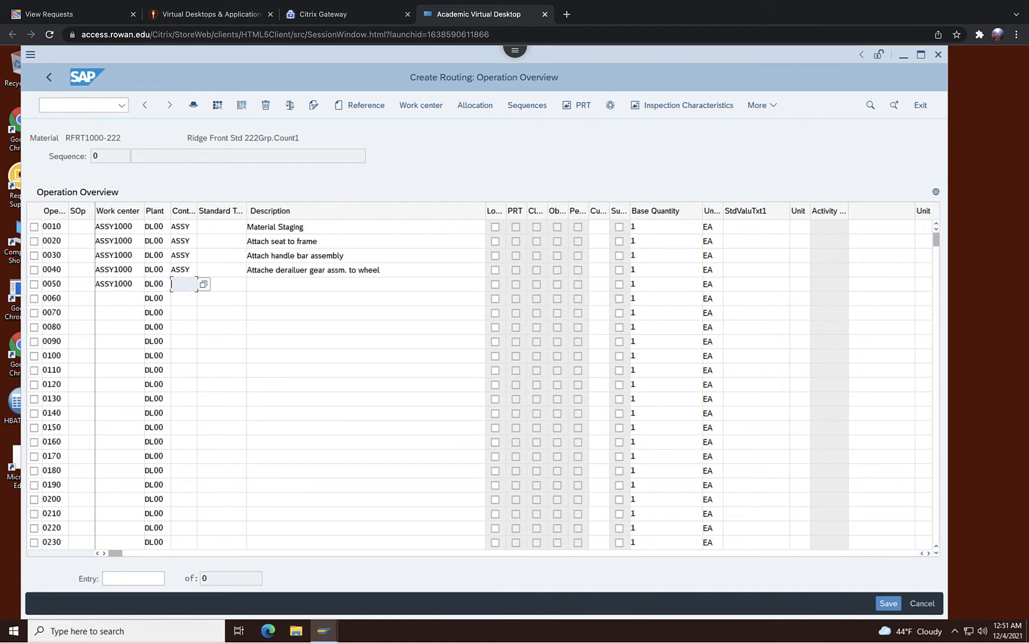
pyautogui.write('ASSY')
pyautogui.click(257, 287)
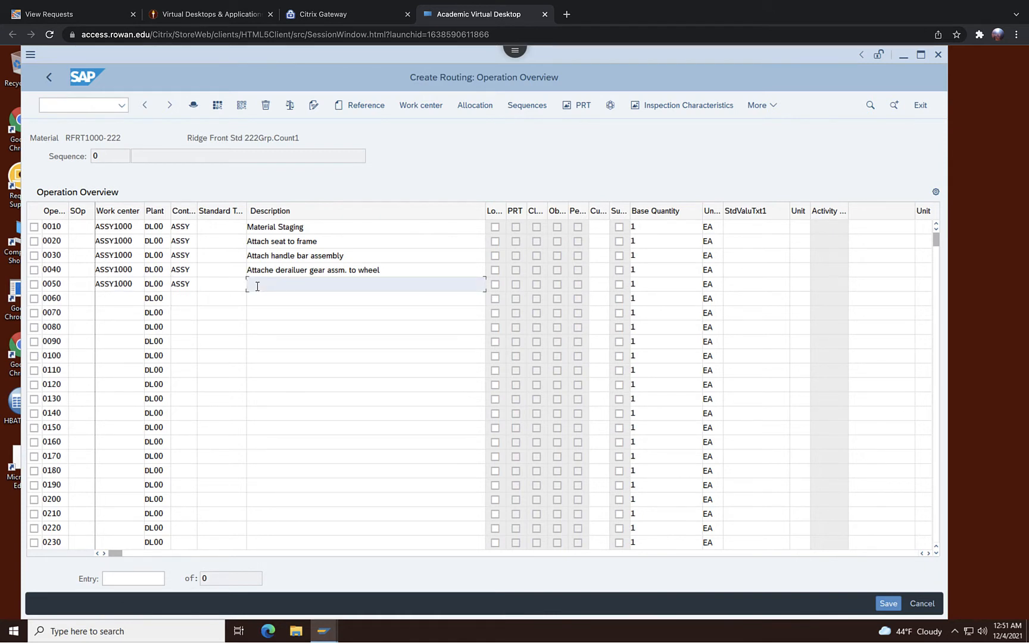
pyautogui.write('Att')
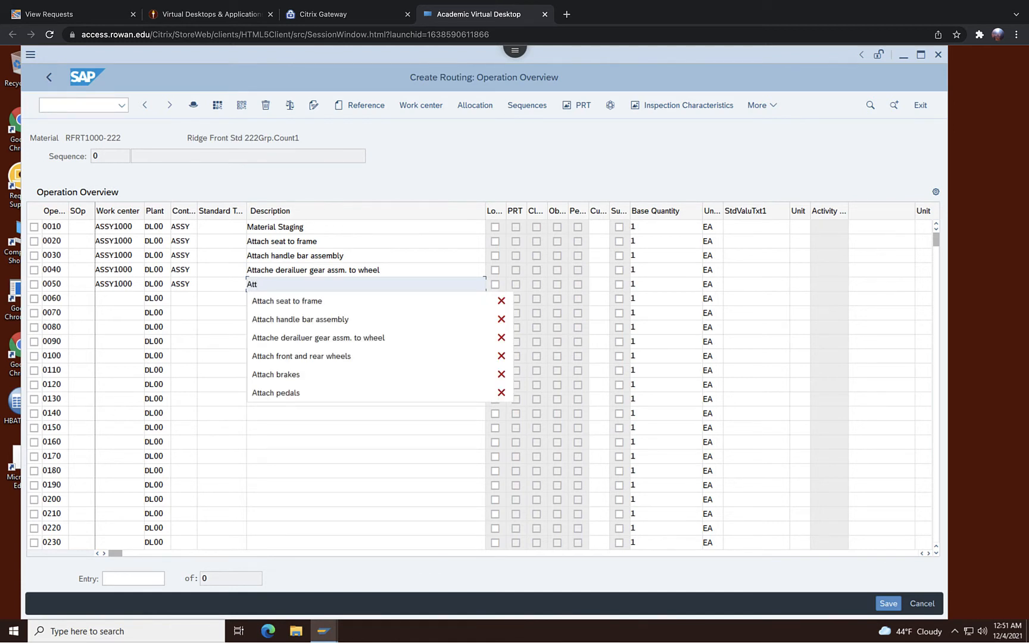
pyautogui.click(268, 356)
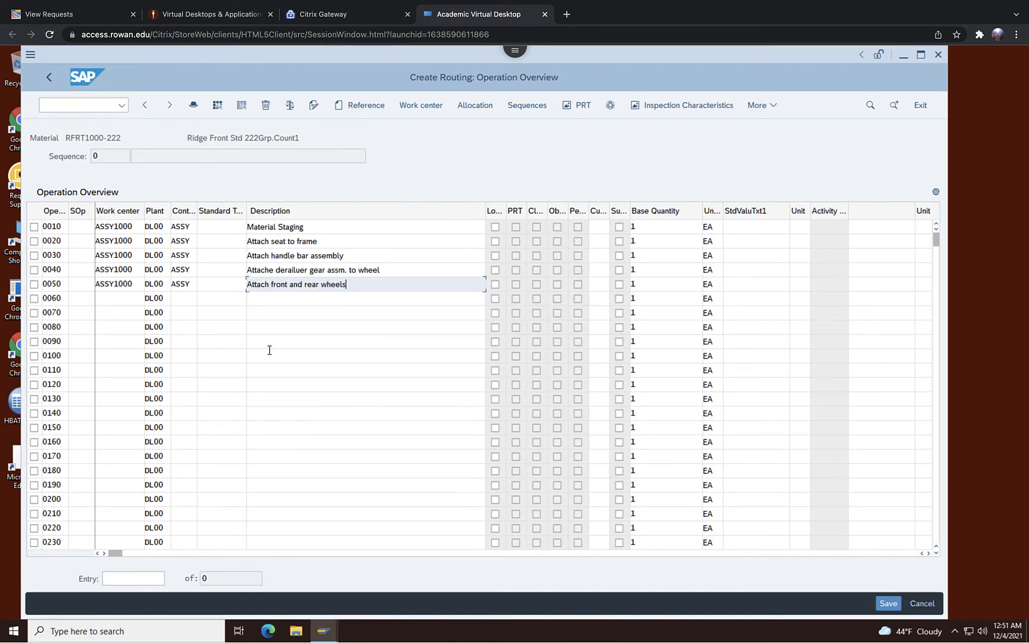
# - Enter operation 0060 with work center ASSY1000, control key ASSY and description "Attach brakes"
pyautogui.click(111, 304)
pyautogui.write('ASSy')
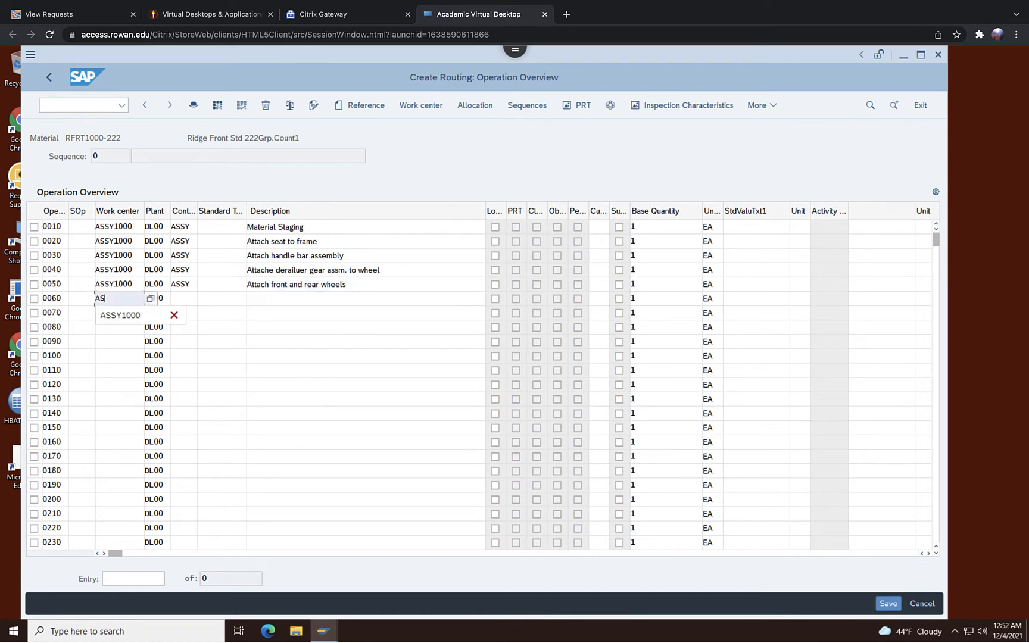
pyautogui.click(107, 316)
pyautogui.click(185, 302)
pyautogui.write('ASSY')
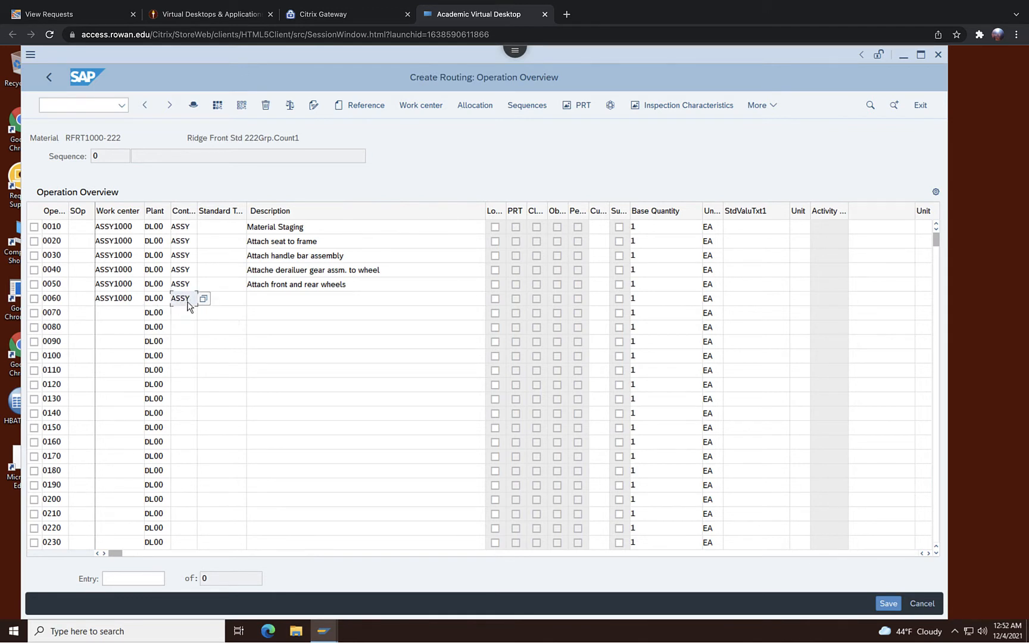
pyautogui.click(295, 304)
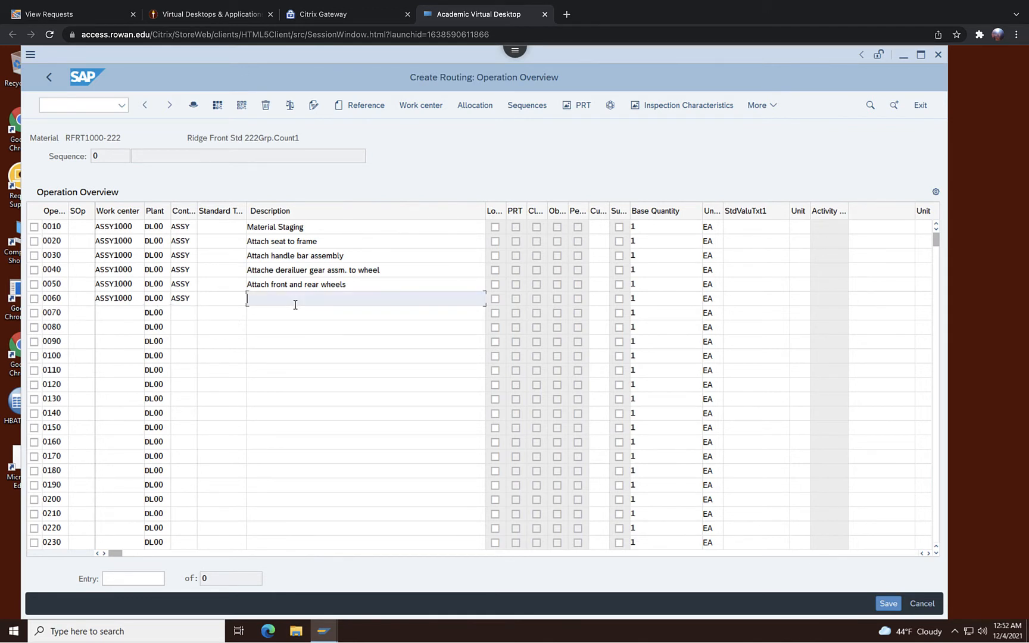
pyautogui.write('Att')
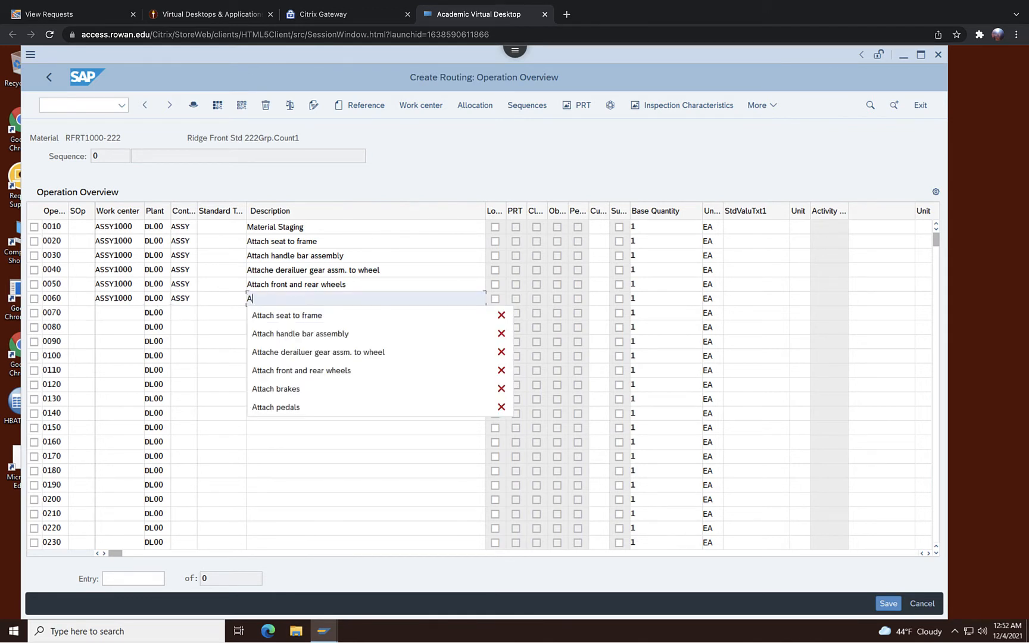
pyautogui.click(299, 389)
# - Enter operation 0070 with work center ASSY1000, control key ASSY and description "Attach pedals"
pyautogui.click(109, 314)
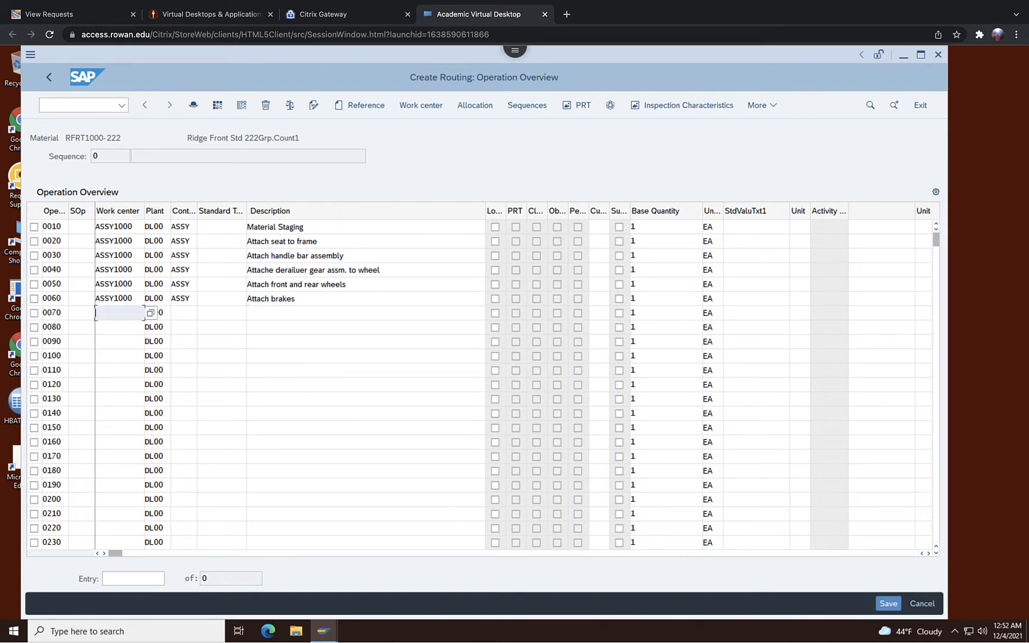
pyautogui.write('A')
pyautogui.click(109, 328)
pyautogui.click(179, 313)
pyautogui.write('A')
pyautogui.click(186, 328)
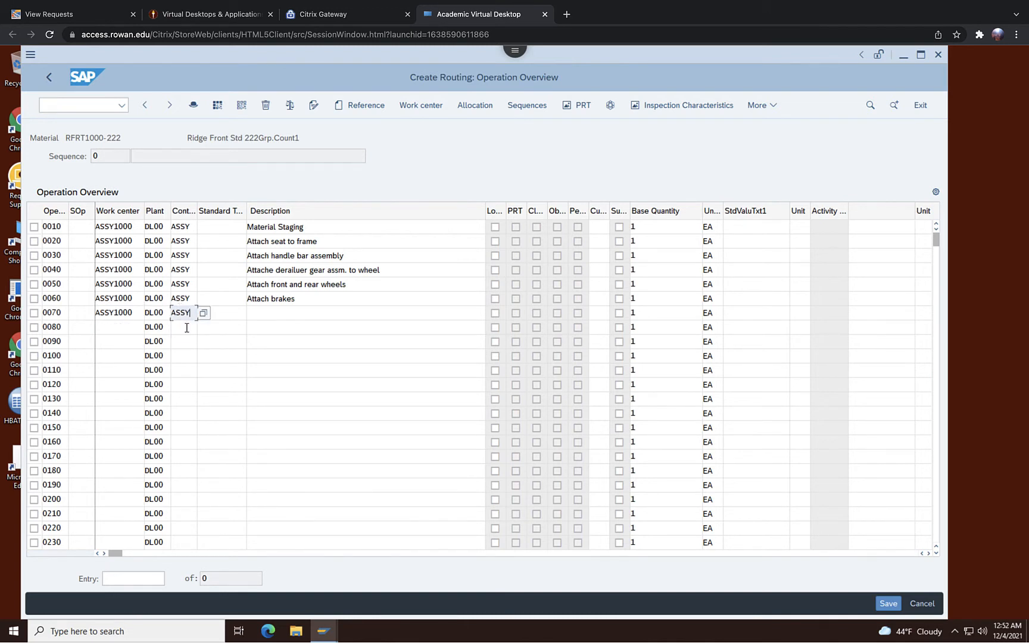
pyautogui.click(272, 313)
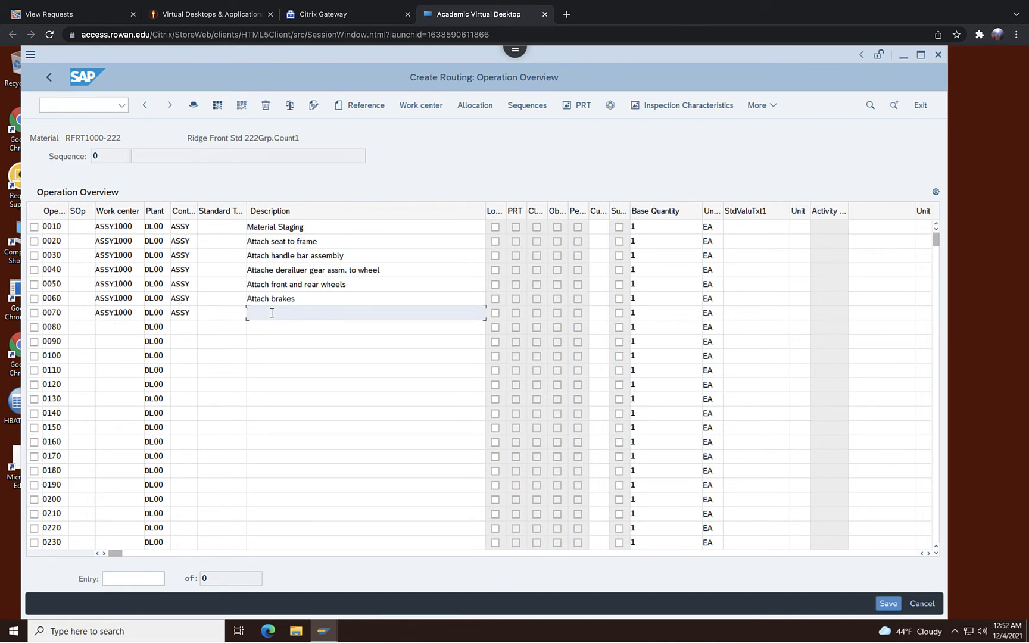
pyautogui.write('Attach pedals')
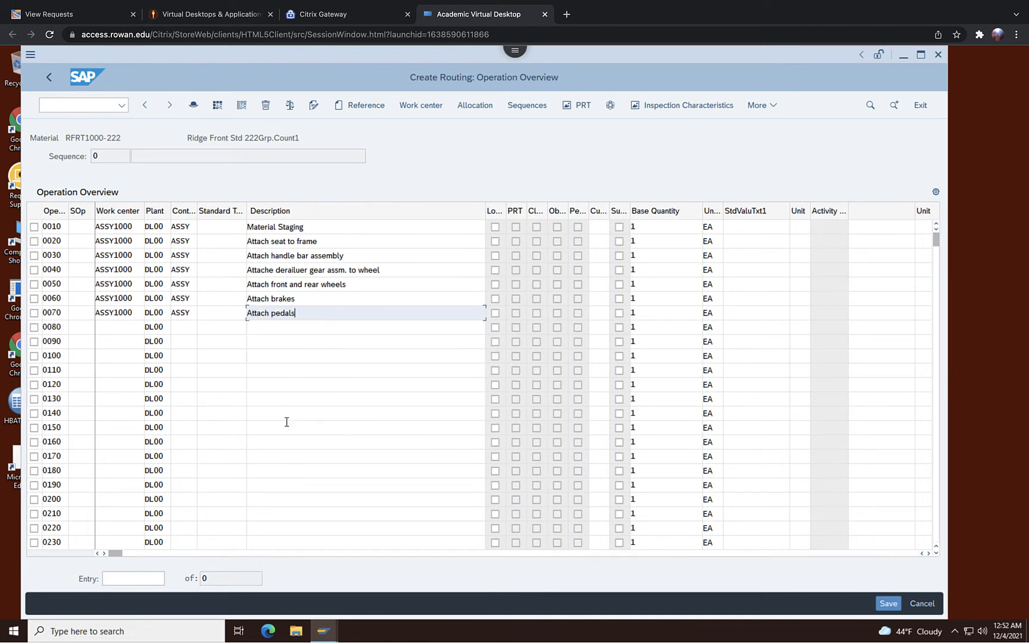
# - Enter operation 0080 with work center INSP1000, control key ASSY and description "Test bike"
pyautogui.click(113, 326)
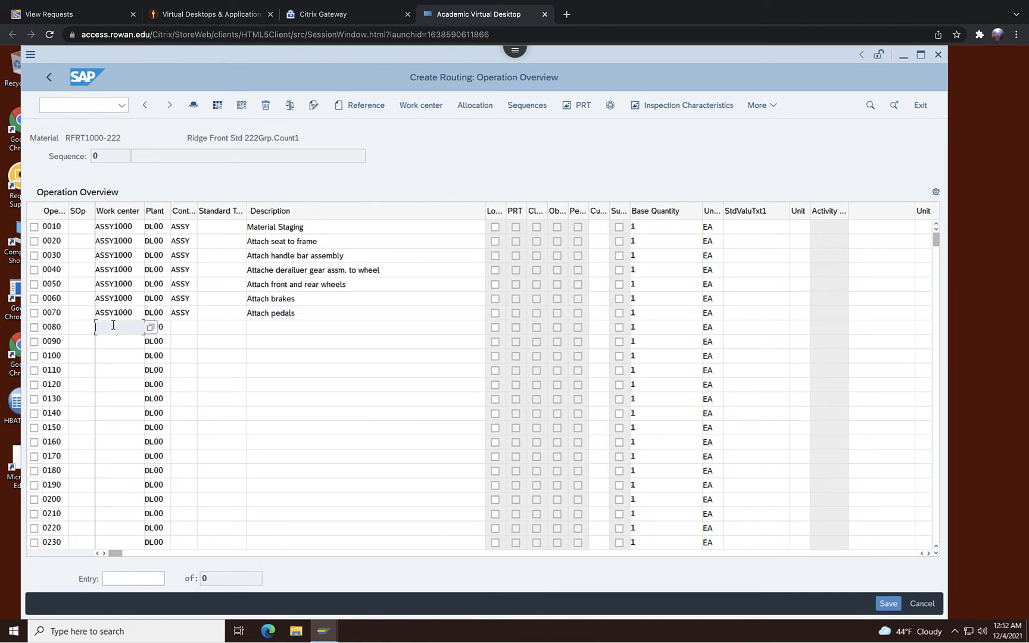
pyautogui.write('IN')
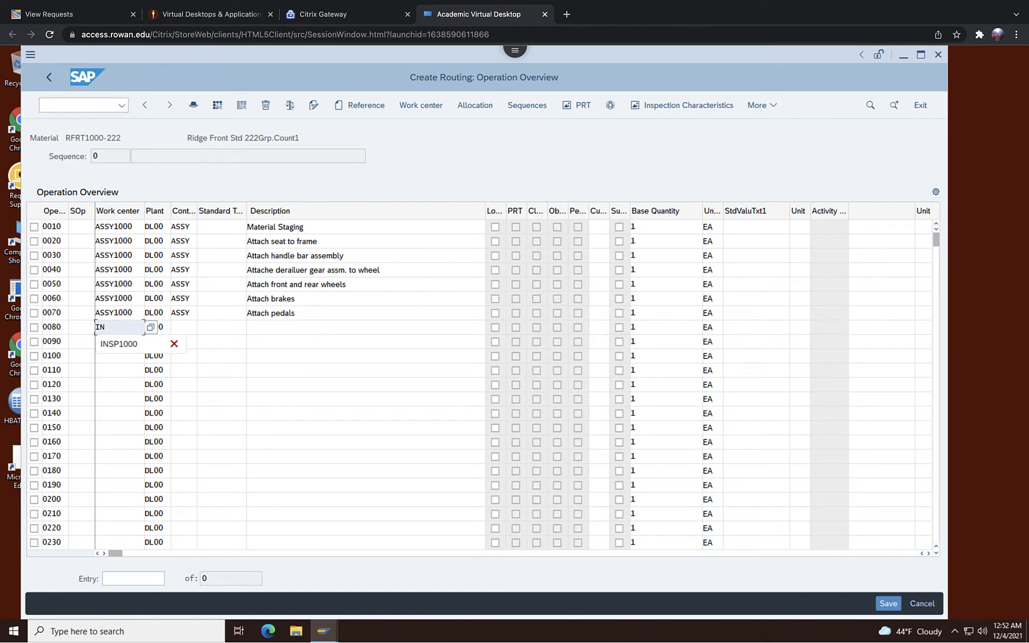
pyautogui.click(117, 345)
pyautogui.click(177, 328)
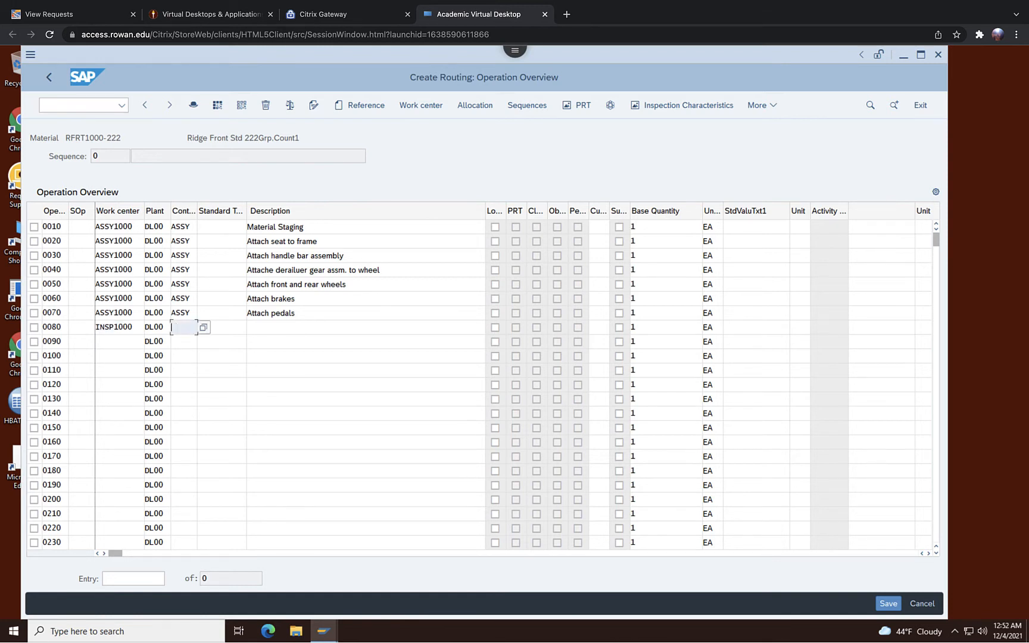
pyautogui.write('ASSY')
pyautogui.click(263, 328)
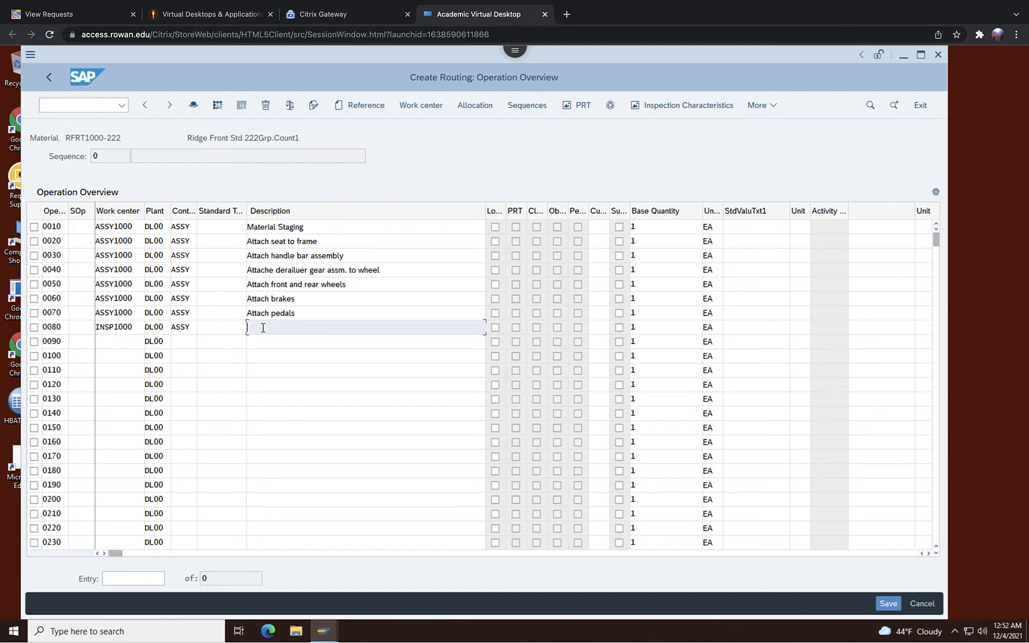
pyautogui.write('Test')
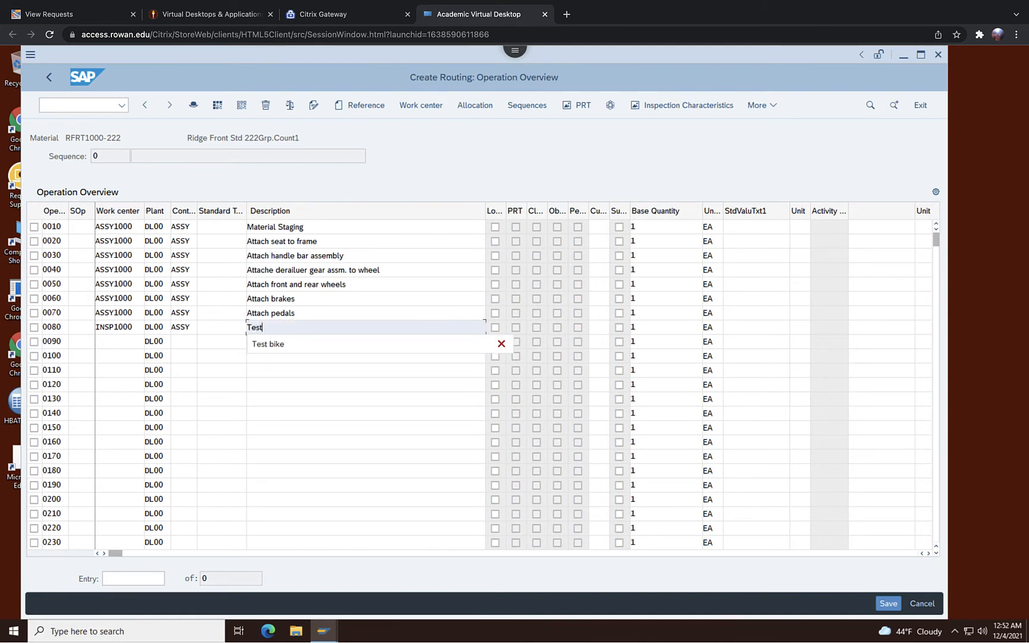
pyautogui.click(263, 344)
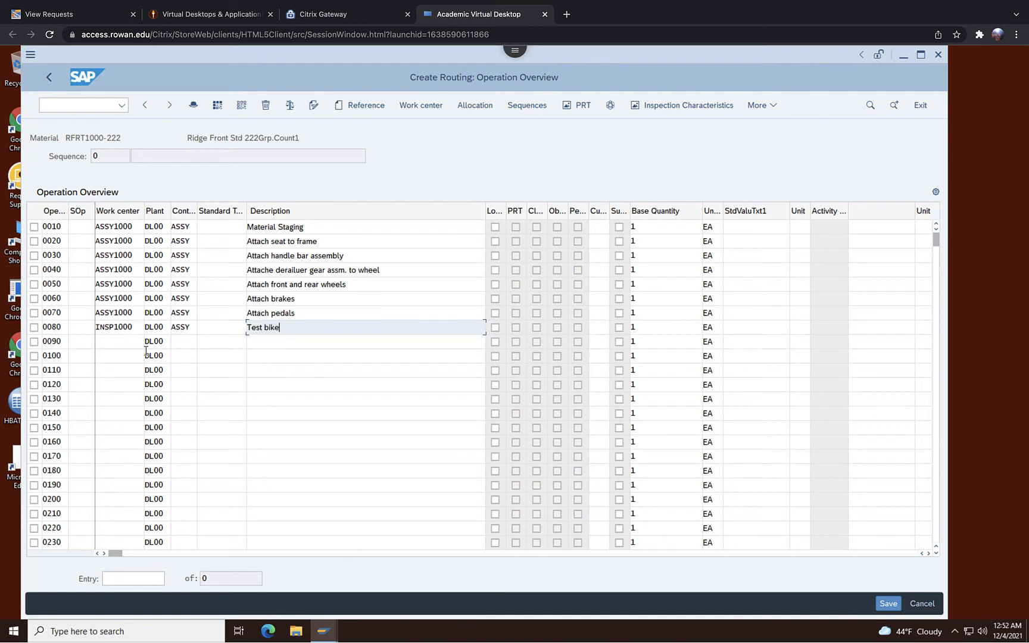
# - Enter operation 0090 with work center PACK1000, control key ASSY and description "Disassemble"
pyautogui.click(114, 344)
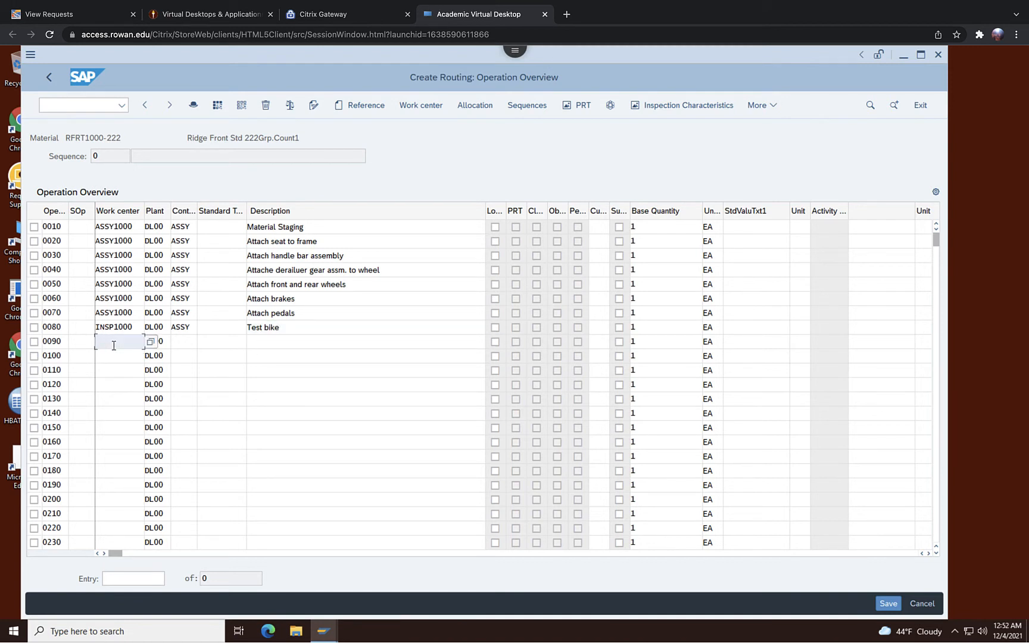
pyautogui.write('PA')
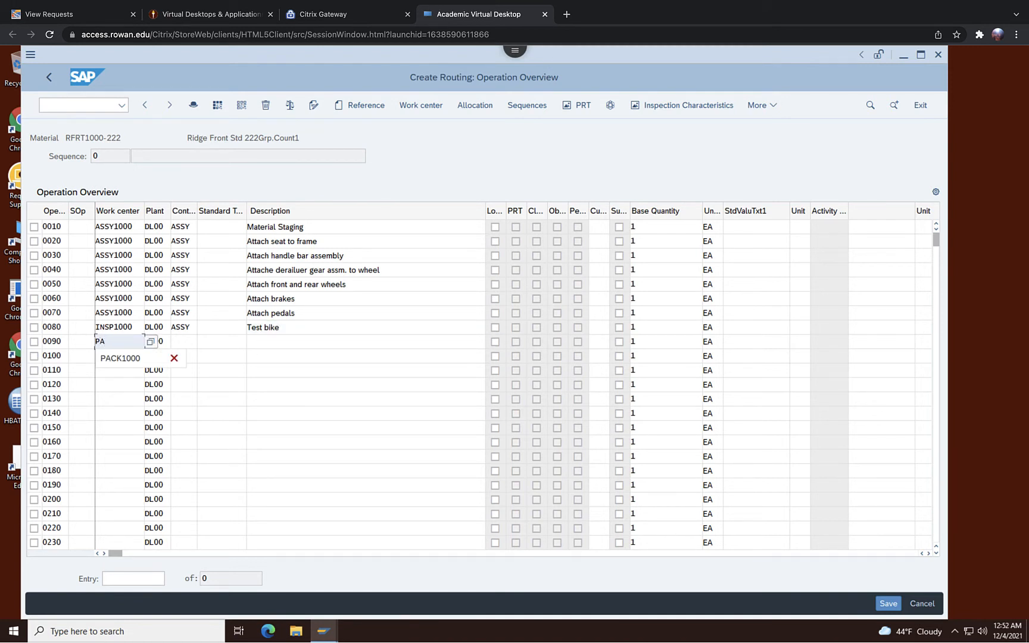
pyautogui.click(101, 359)
pyautogui.click(192, 345)
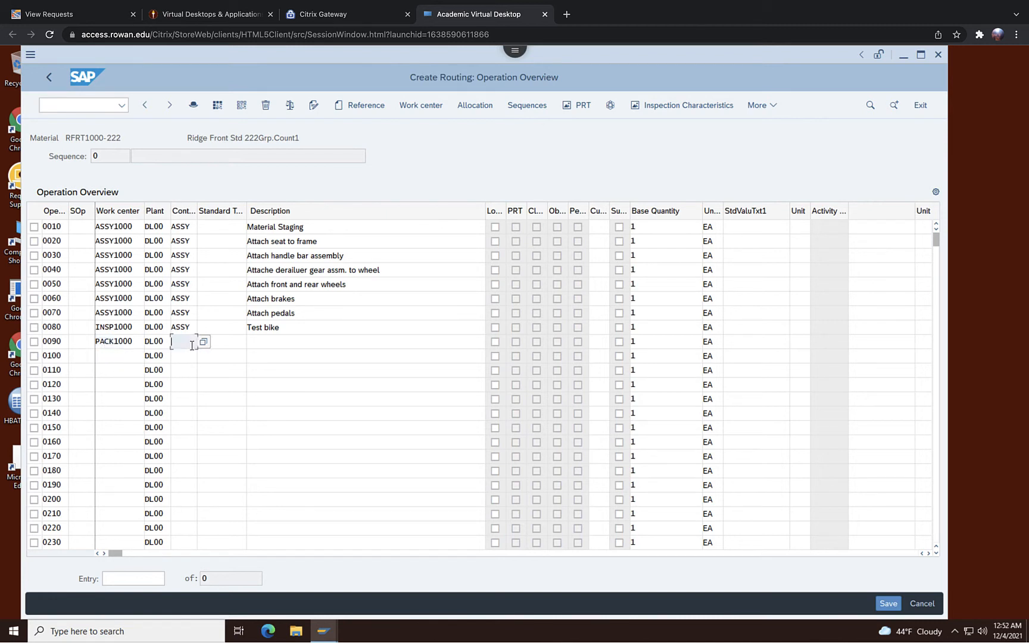
pyautogui.write('ASSY')
pyautogui.click(272, 342)
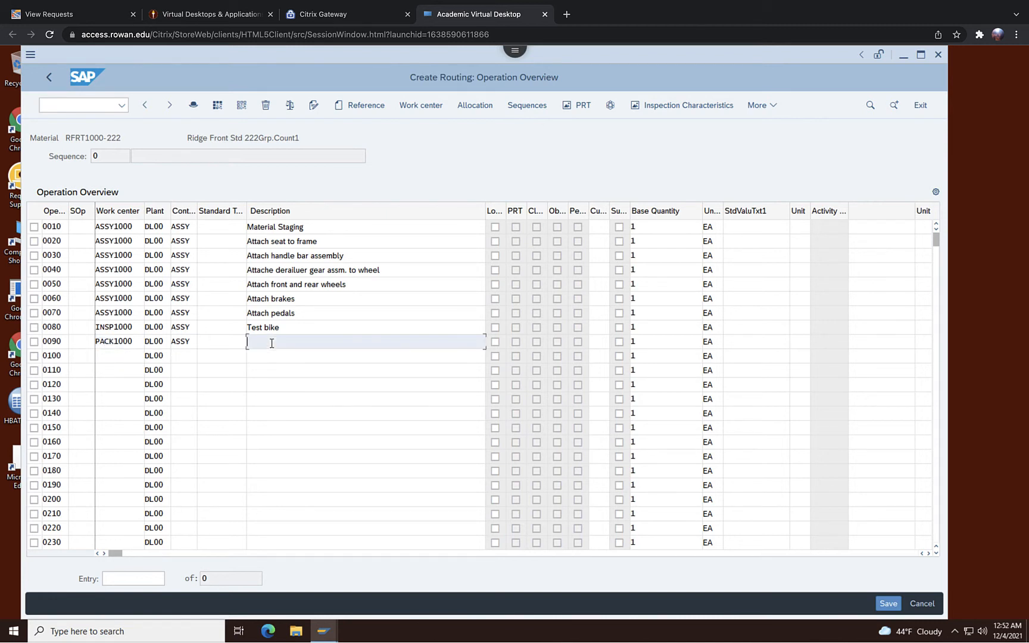
pyautogui.write('D')
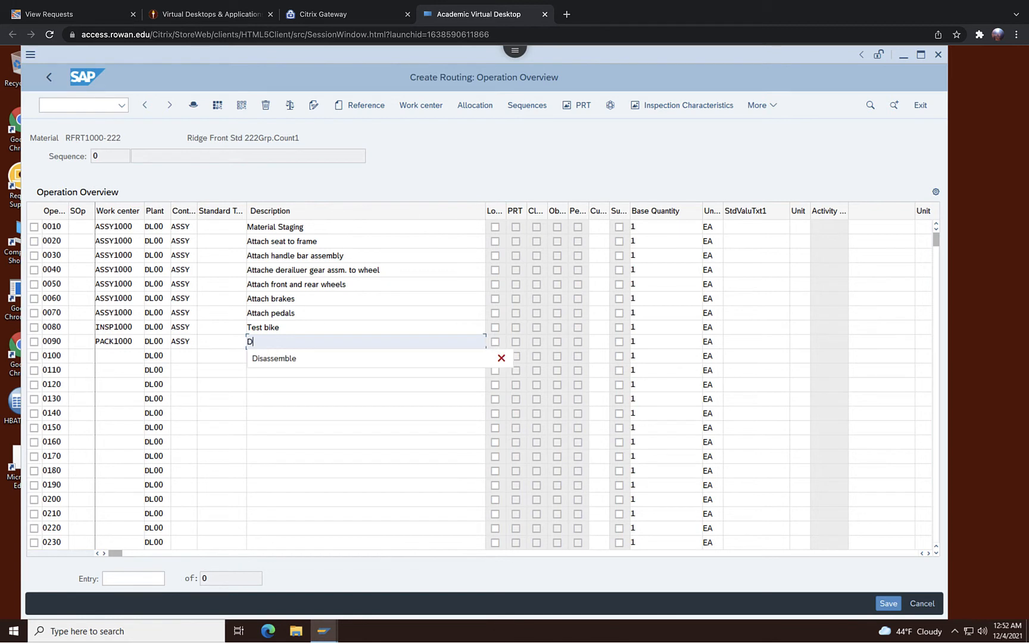
pyautogui.click(271, 363)
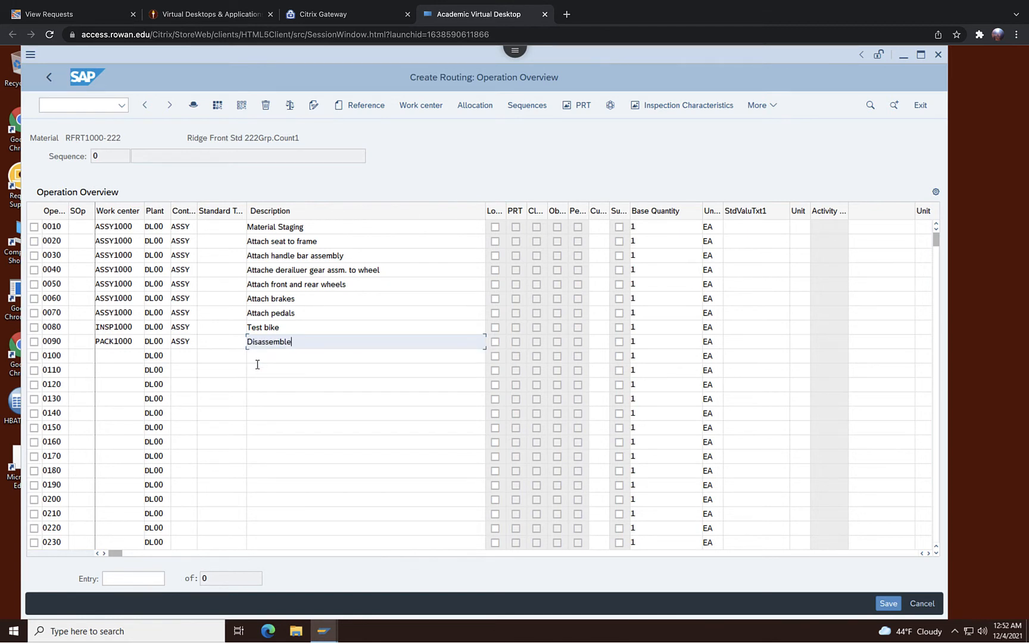
# - Enter operation 0100 with work center PACK1000, control key ASSY and description "Pack bike"
pyautogui.click(121, 357)
pyautogui.write('PAC')
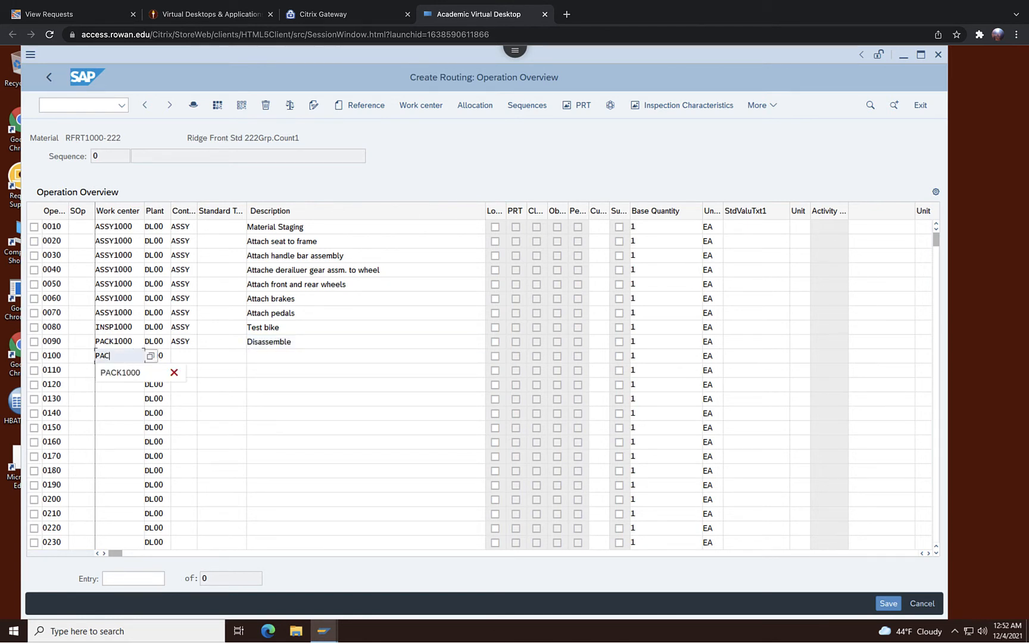
pyautogui.click(114, 374)
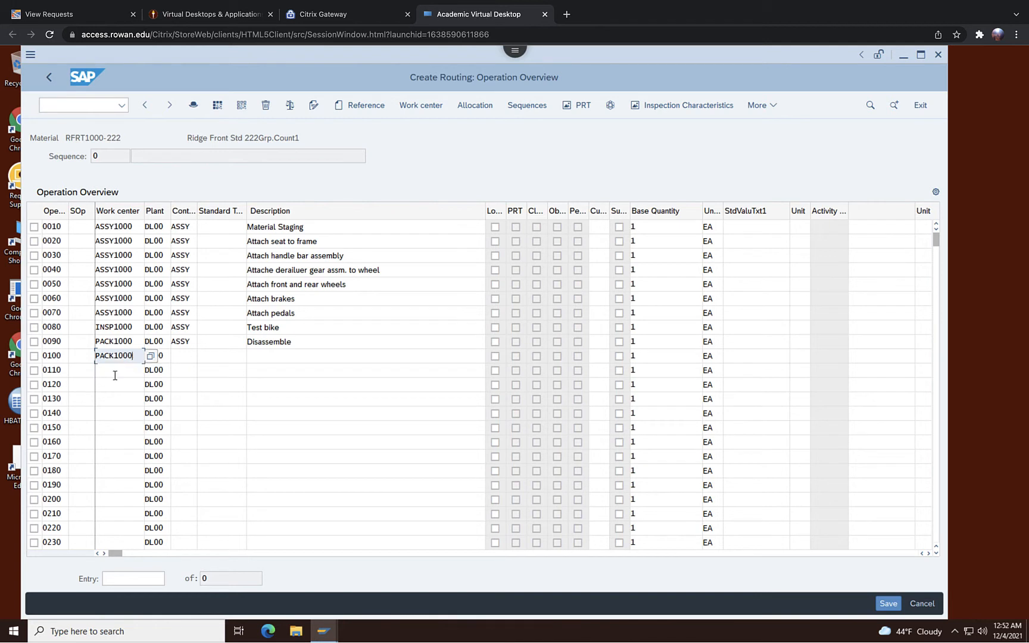
pyautogui.click(184, 358)
pyautogui.write('ASSY')
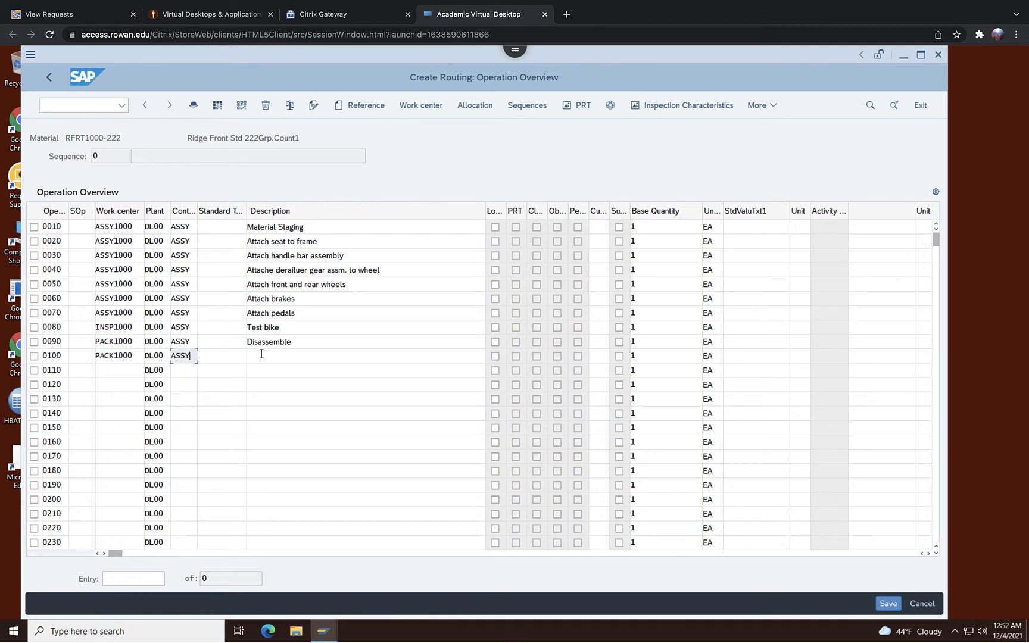
pyautogui.click(262, 355)
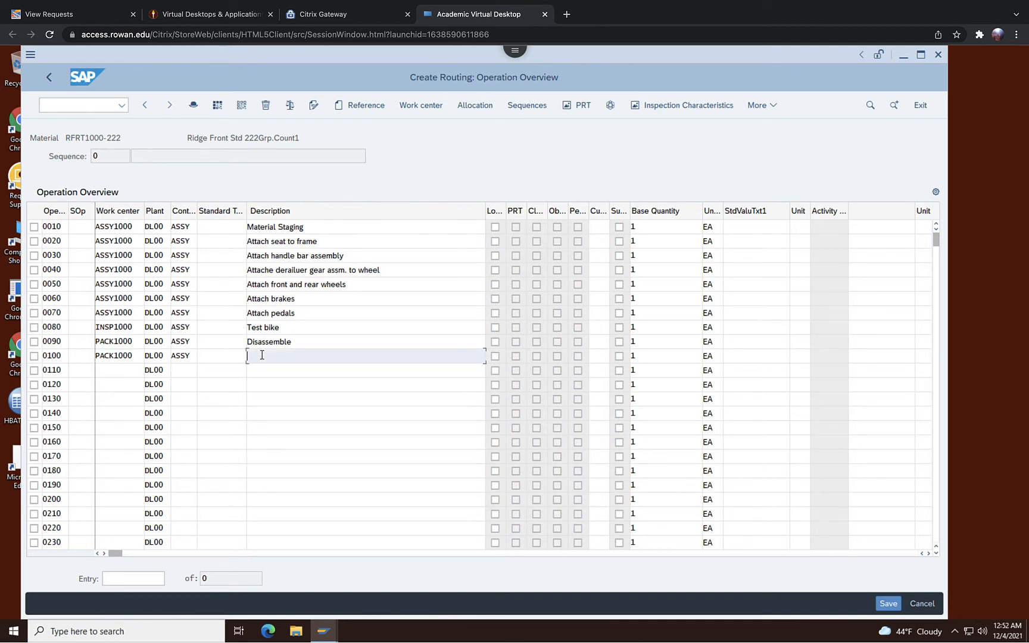
pyautogui.write('Pac')
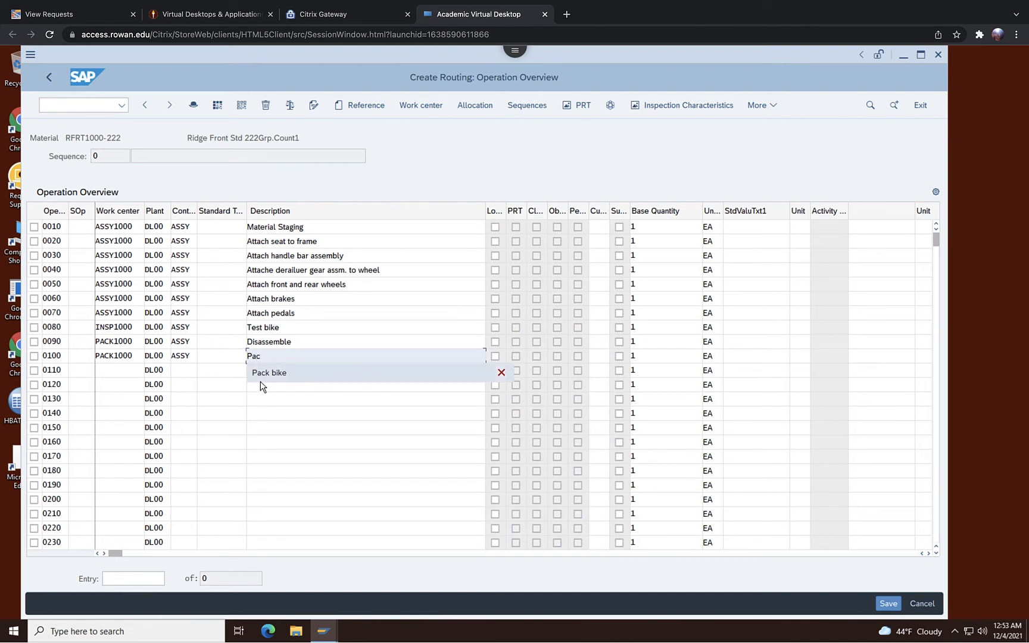
pyautogui.click(264, 374)
# - Enter operation 0110 with work center PACK1000, control key ASSY and description "Move to storage"
pyautogui.click(118, 371)
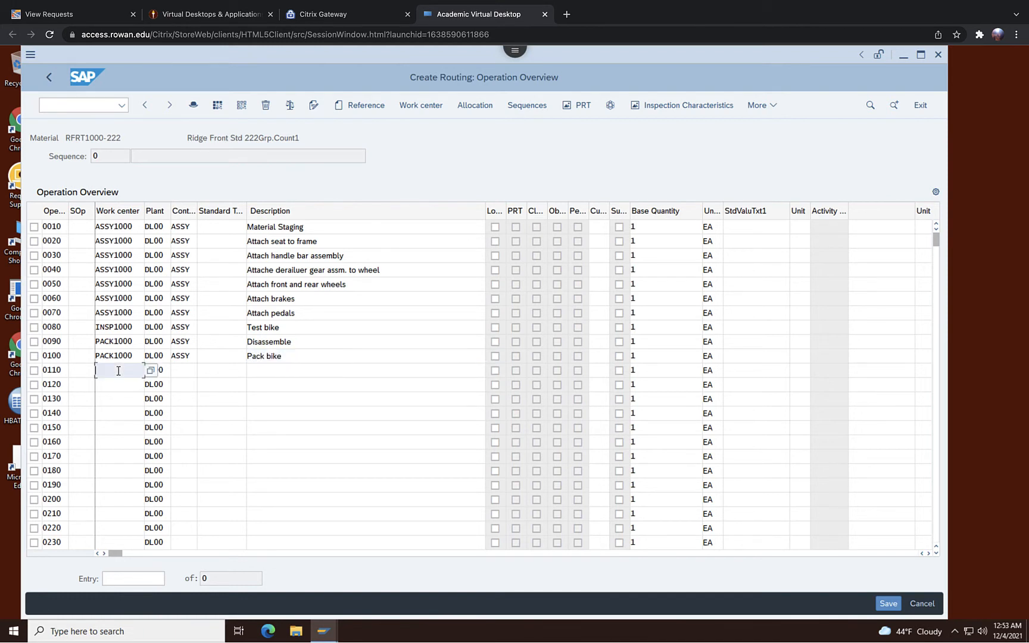
pyautogui.write('Pack')
pyautogui.click(119, 389)
pyautogui.click(184, 372)
pyautogui.write('A')
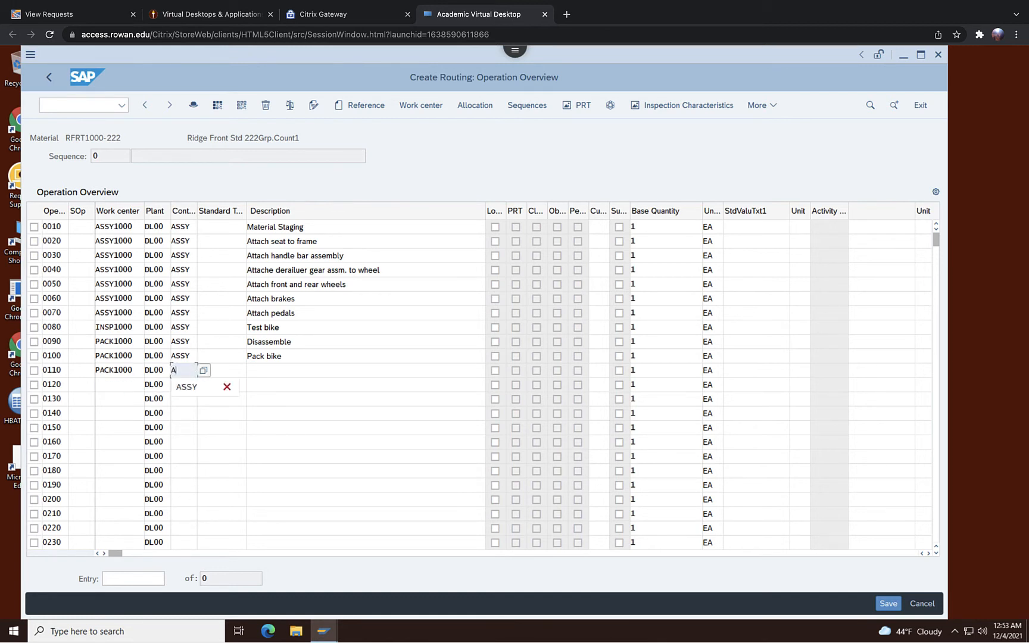
pyautogui.click(193, 389)
pyautogui.click(265, 376)
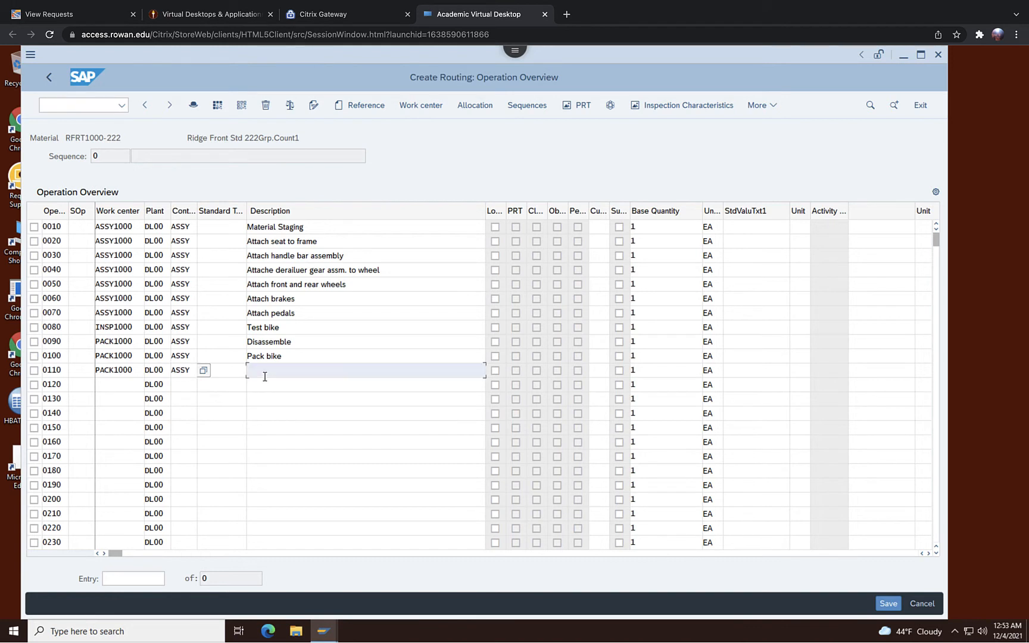
pyautogui.write('Mov')
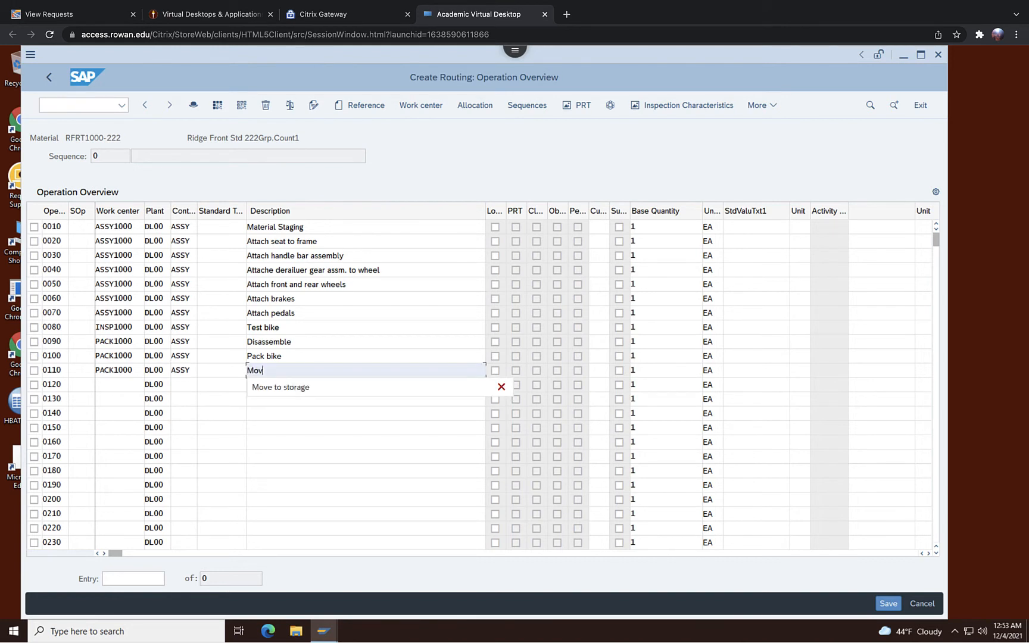
pyautogui.click(269, 387)
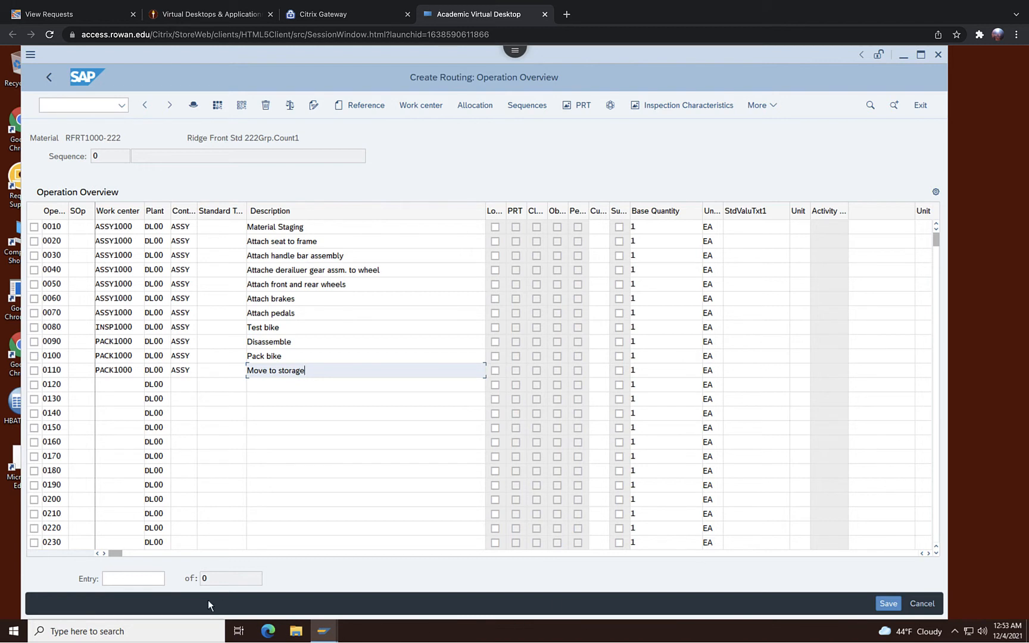
# - Set operation 0010's standard values to 3 MIN setup and 10 MIN labor in its details, and return to the operation overview
pyautogui.moveTo(116, 554); pyautogui.dragTo(214, 561)
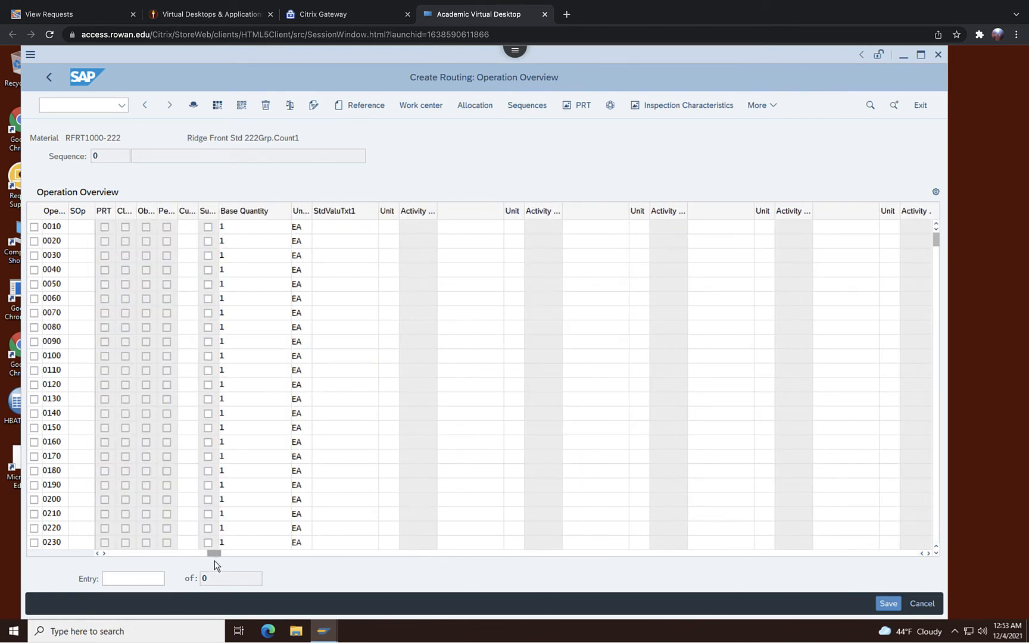
pyautogui.moveTo(213, 561); pyautogui.dragTo(2, 576)
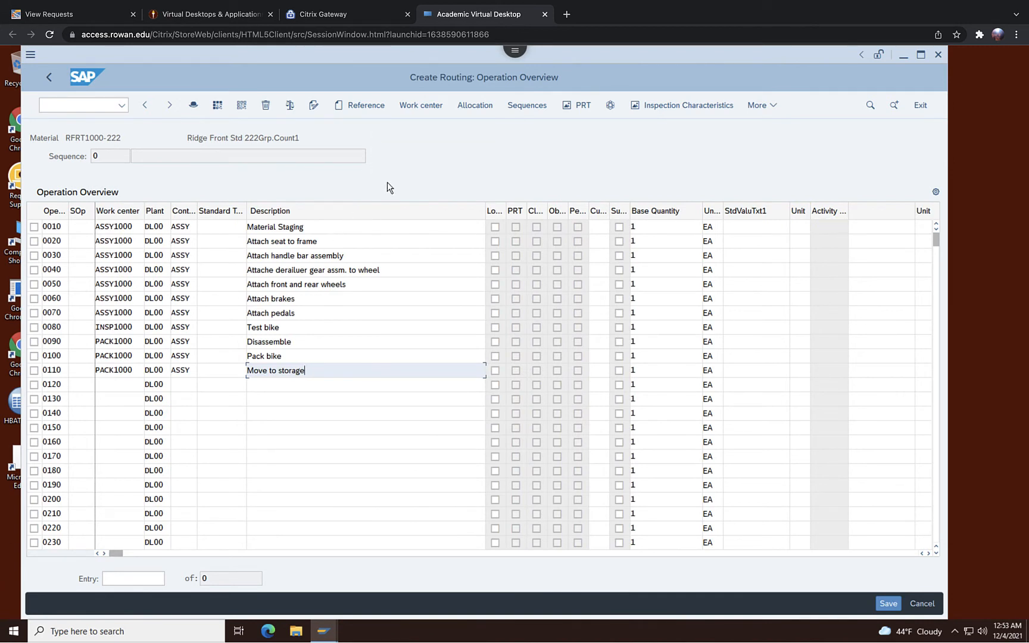
pyautogui.doubleClick(260, 229)
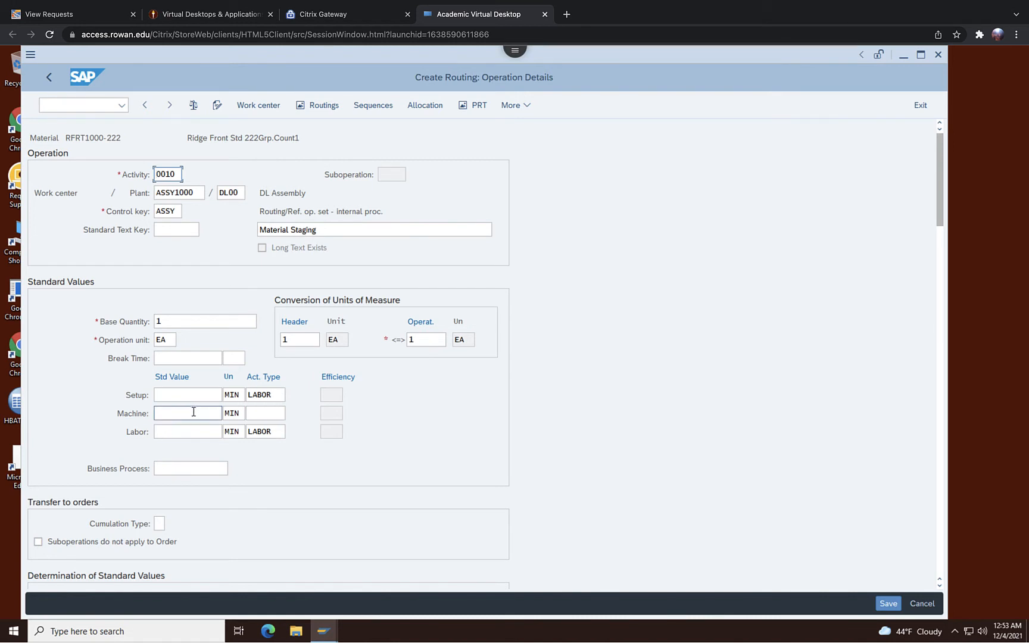
pyautogui.click(185, 396)
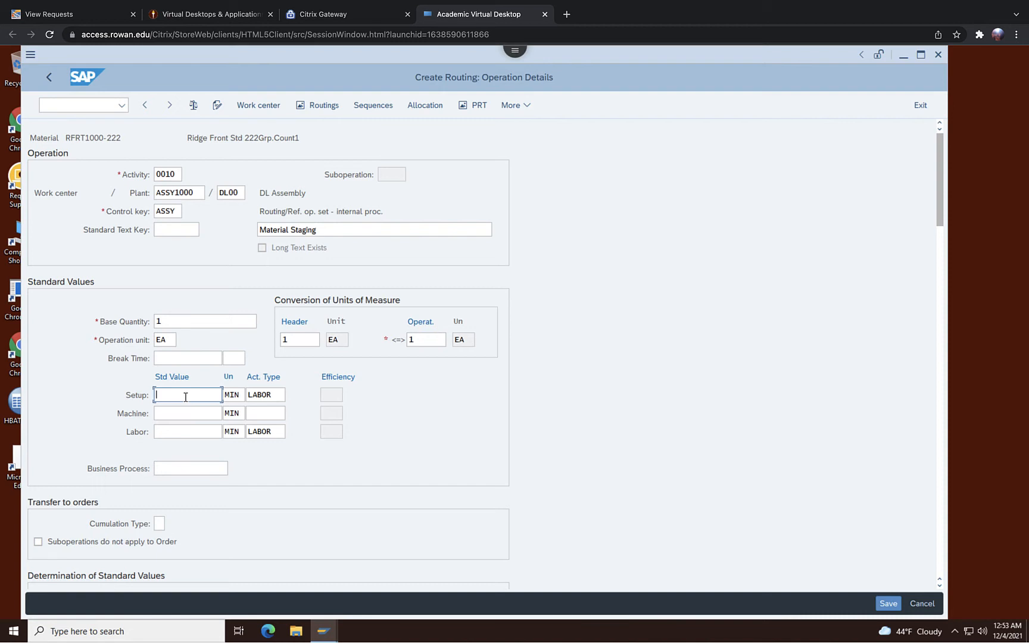
pyautogui.write('3')
pyautogui.click(194, 430)
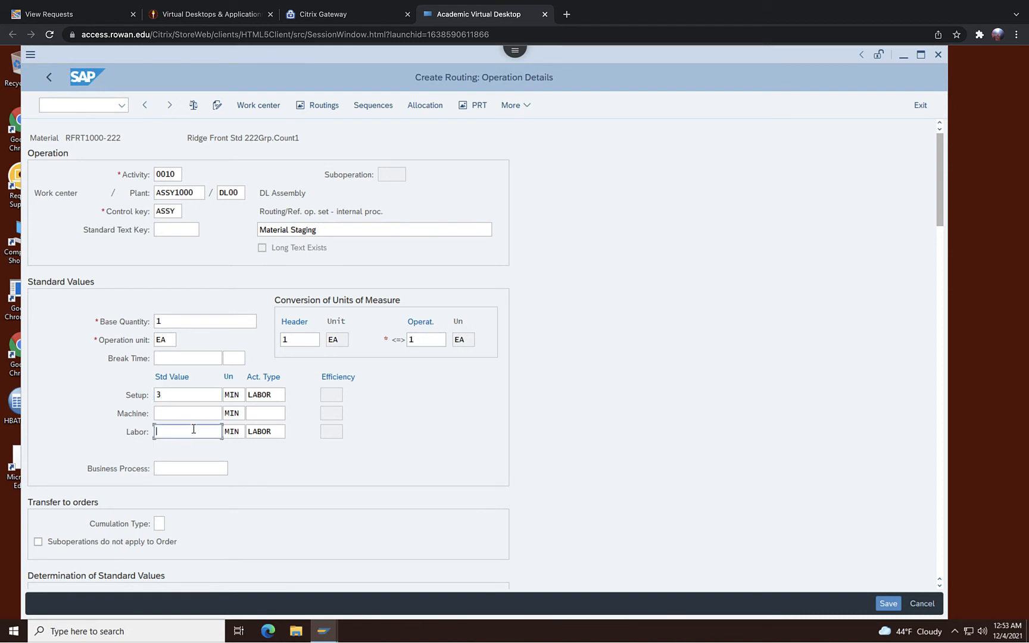
pyautogui.write('10')
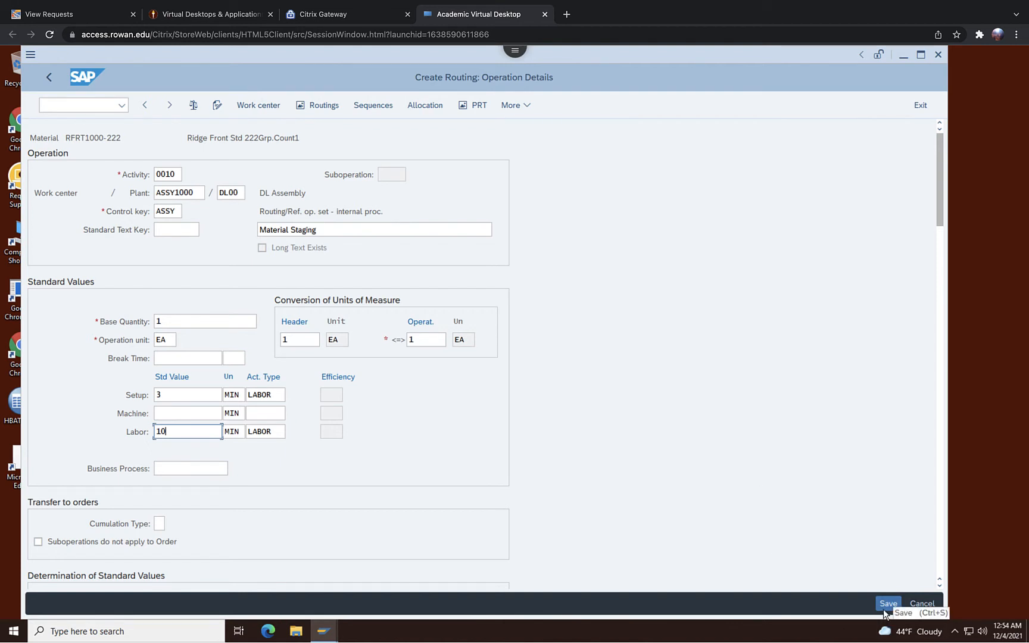
pyautogui.click(194, 106)
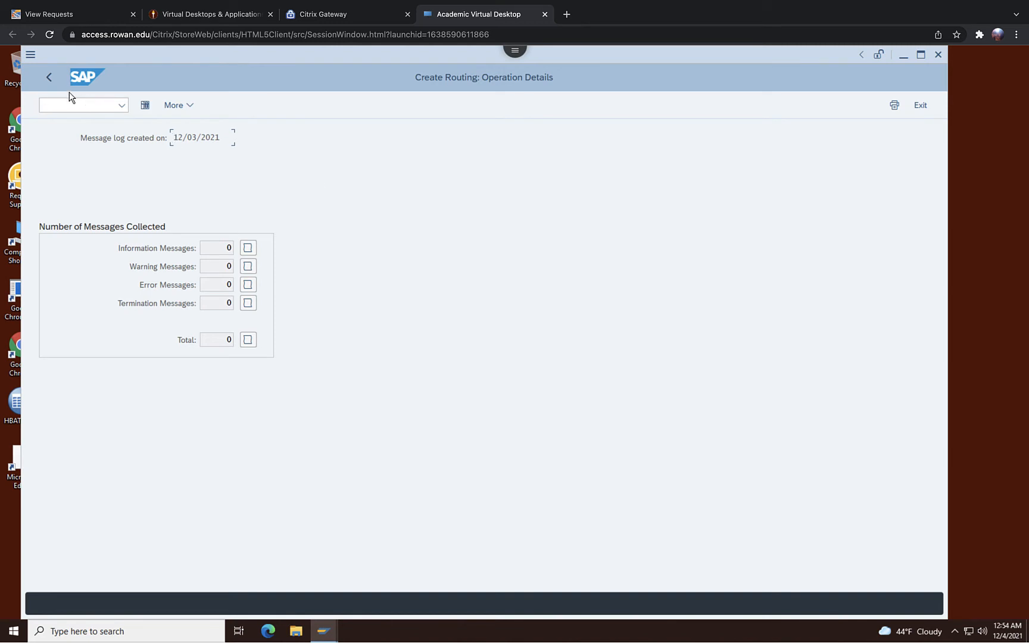
pyautogui.click(47, 79)
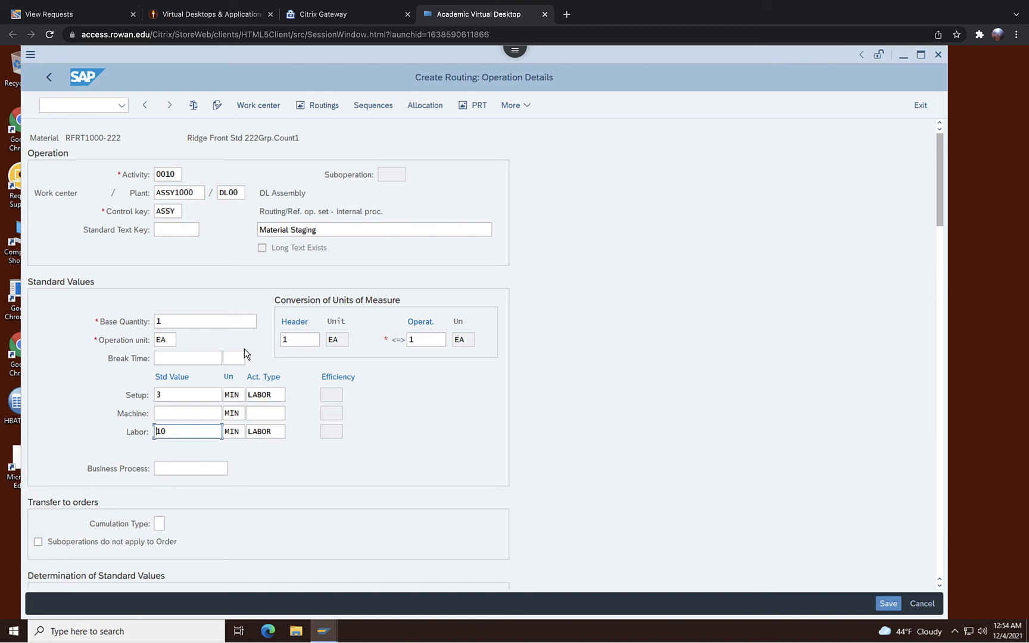
pyautogui.click(48, 82)
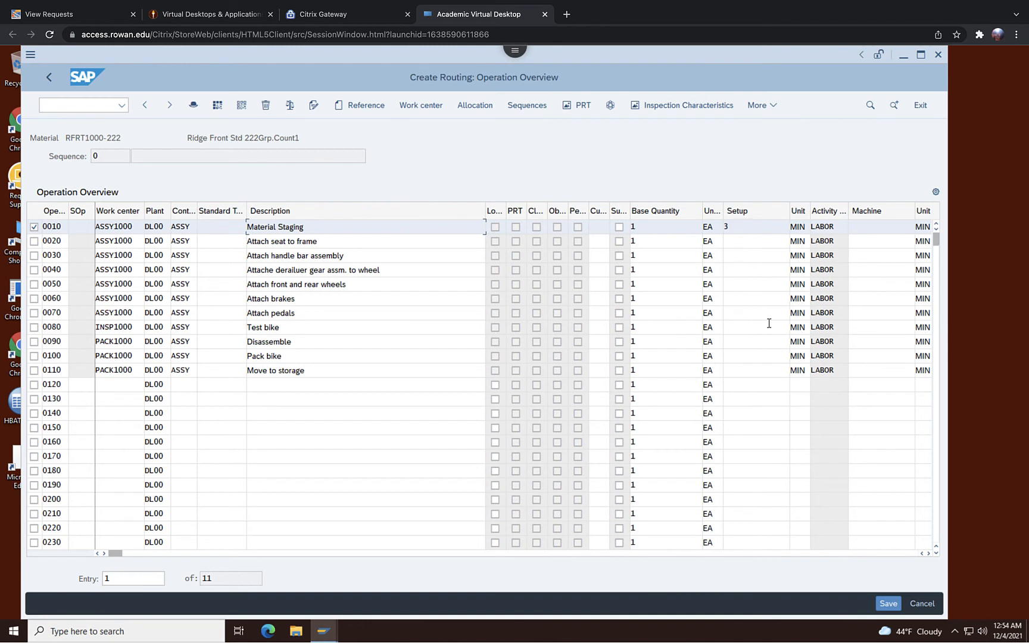
# - Enter a setup value of 1 MIN and a labor value of 2 MIN for operations 0020 and 0030
pyautogui.click(929, 553)
pyautogui.click(928, 554)
pyautogui.click(929, 554)
pyautogui.click(929, 554)
pyautogui.click(929, 554)
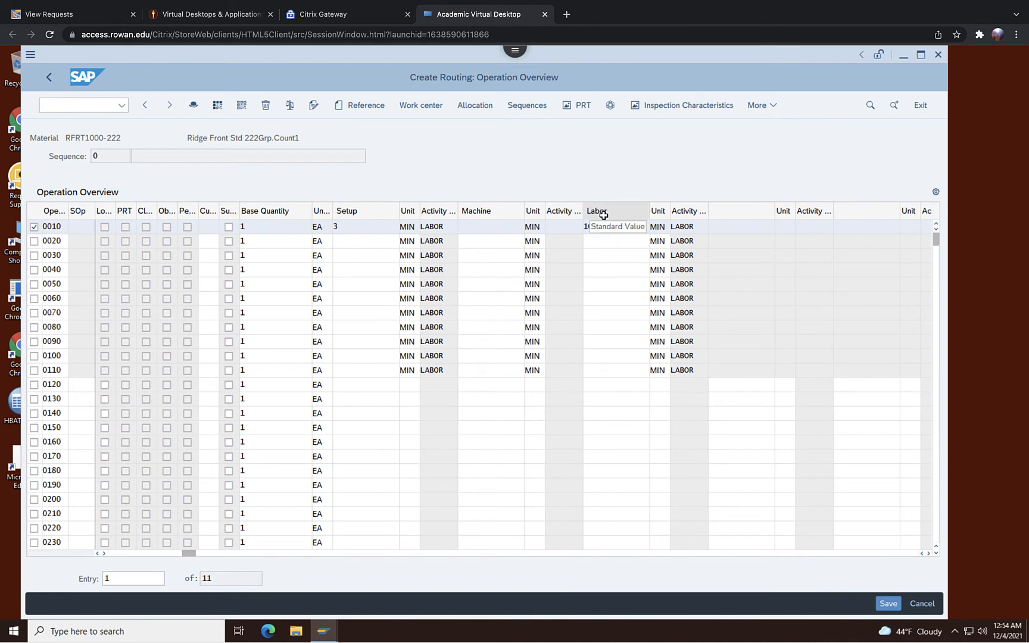
pyautogui.click(369, 243)
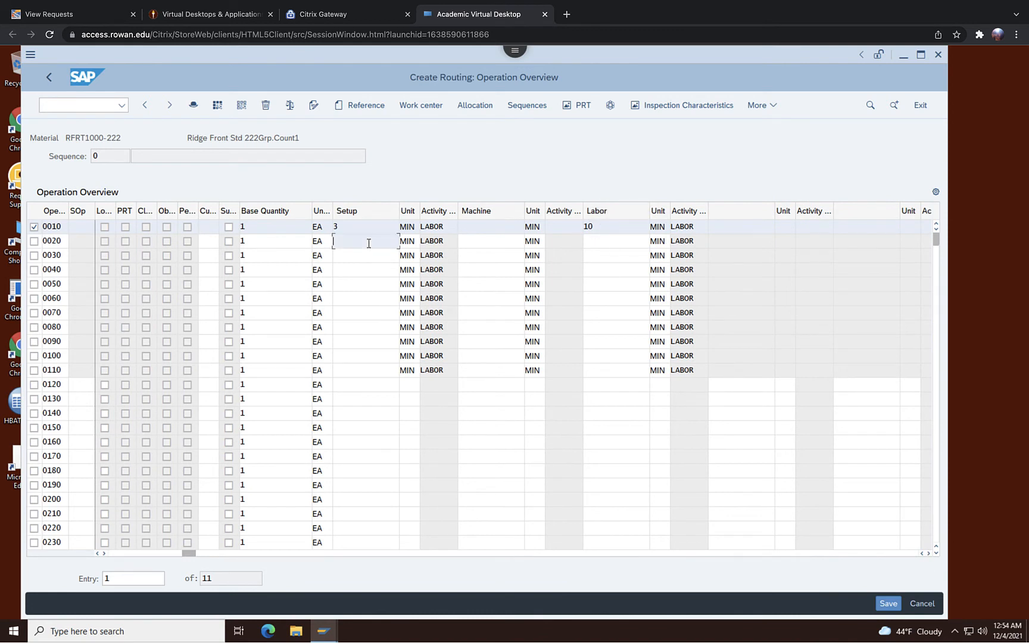
pyautogui.write('1')
pyautogui.click(597, 241)
pyautogui.write('2')
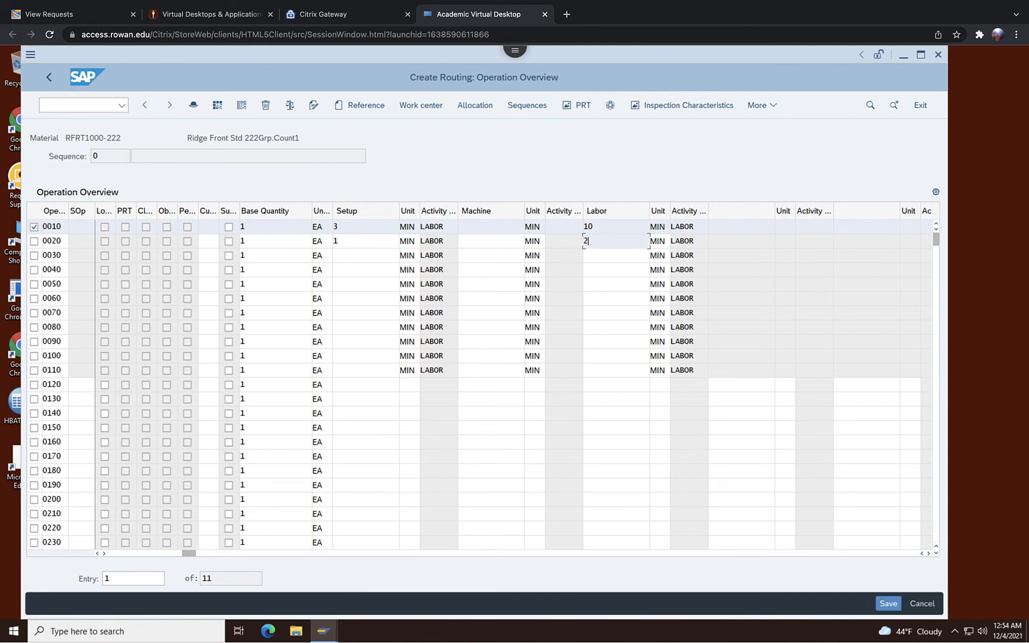
pyautogui.click(362, 256)
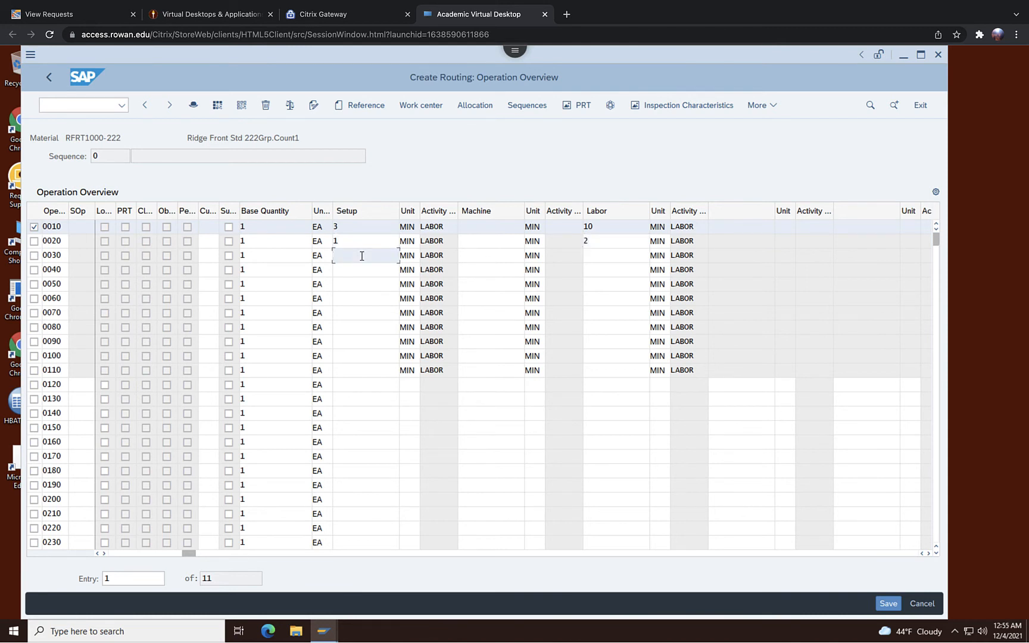
pyautogui.write('1')
pyautogui.click(617, 259)
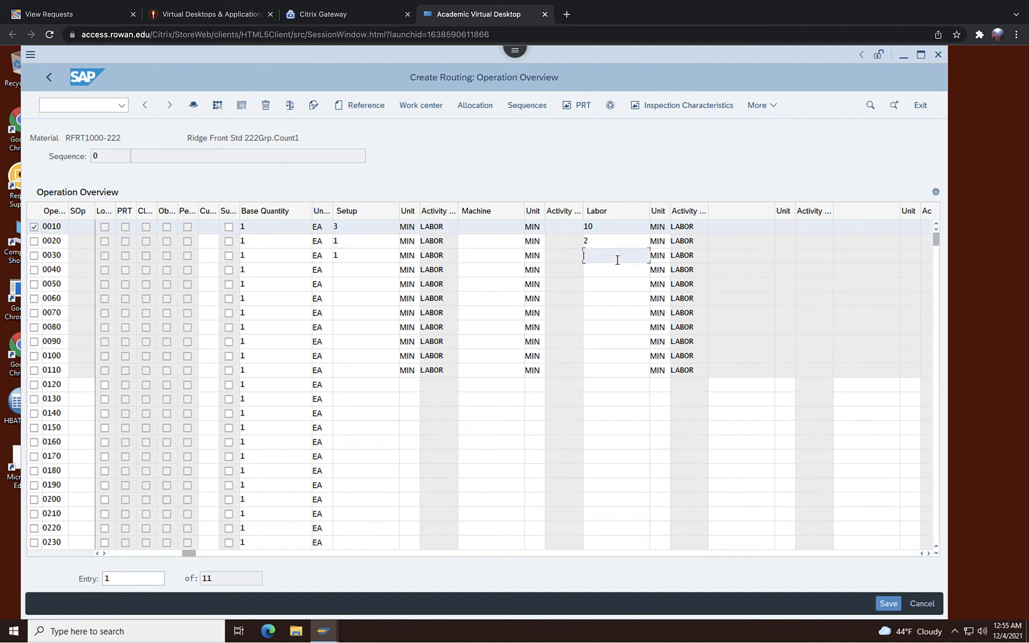
pyautogui.write('2')
# - Enter a setup value of 2 MIN and a labor value of 5 MIN for operations 0040 and 0050
pyautogui.click(381, 273)
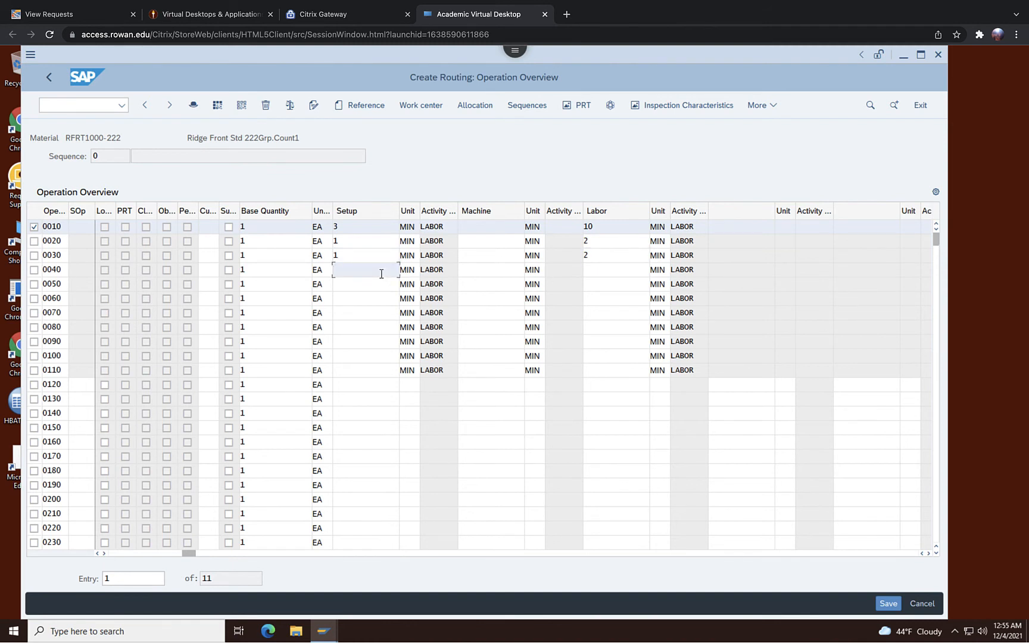
pyautogui.write('2')
pyautogui.click(600, 274)
pyautogui.write('5')
pyautogui.click(358, 287)
pyautogui.write('2')
pyautogui.click(604, 284)
pyautogui.write('5')
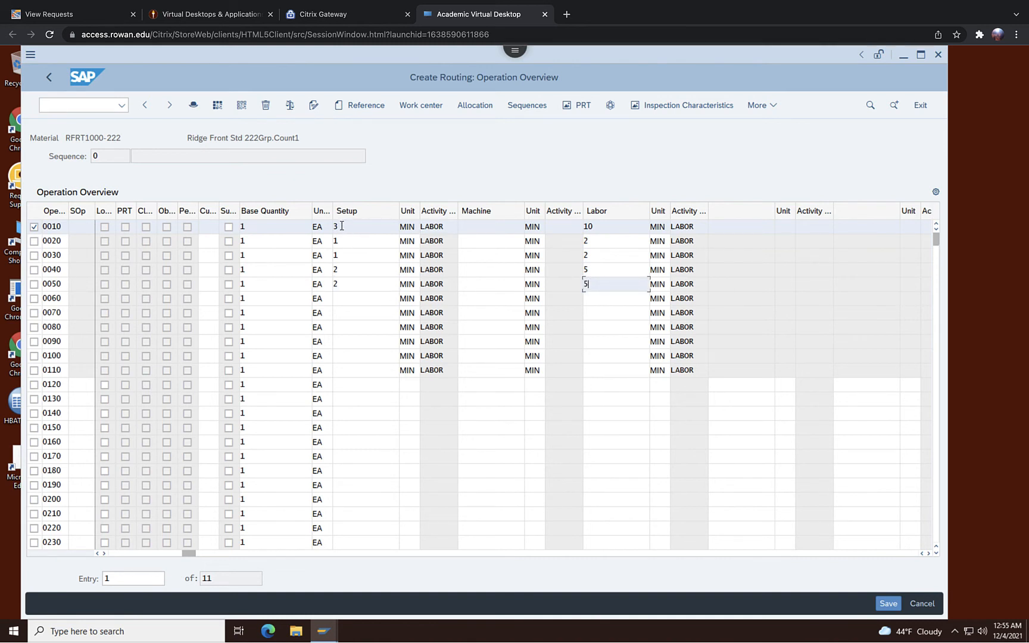
# - Change operation 0020's labor value to 1 MIN in its details and return to the operation overview
pyautogui.doubleClick(594, 244)
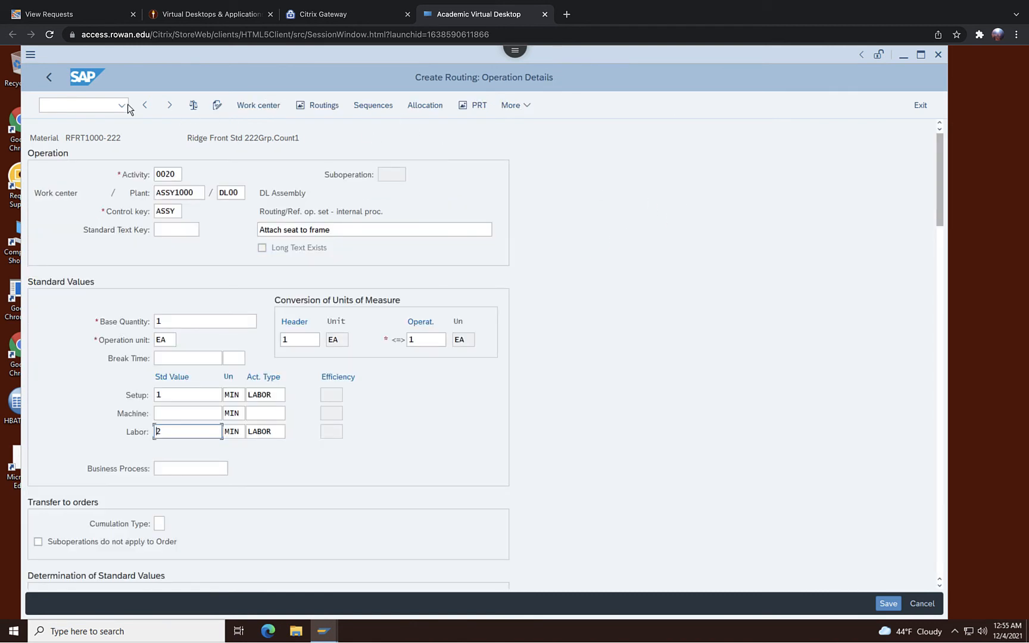
pyautogui.click(46, 80)
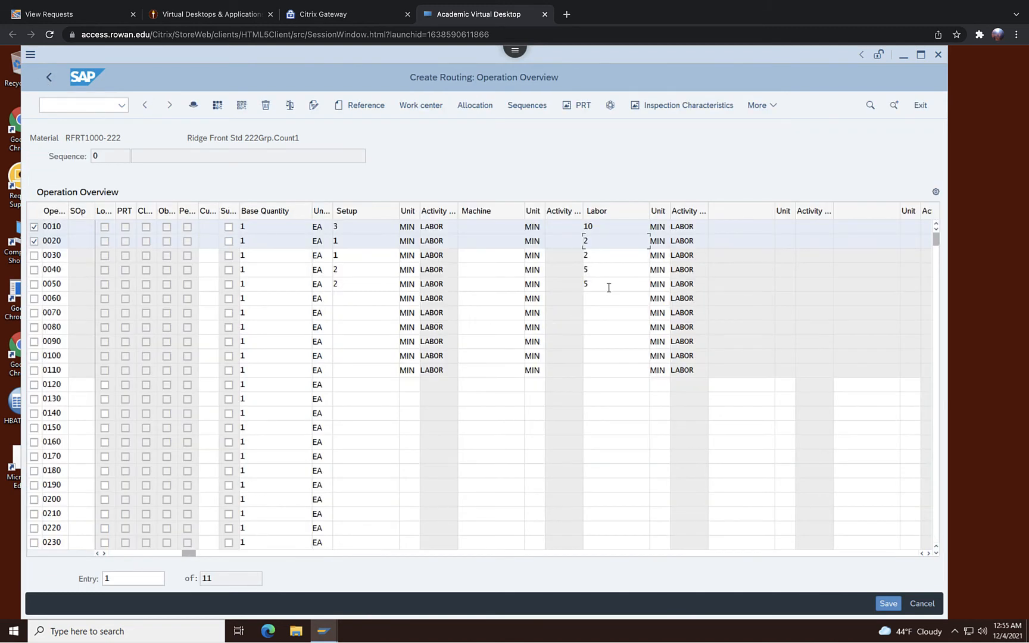
pyautogui.doubleClick(597, 245)
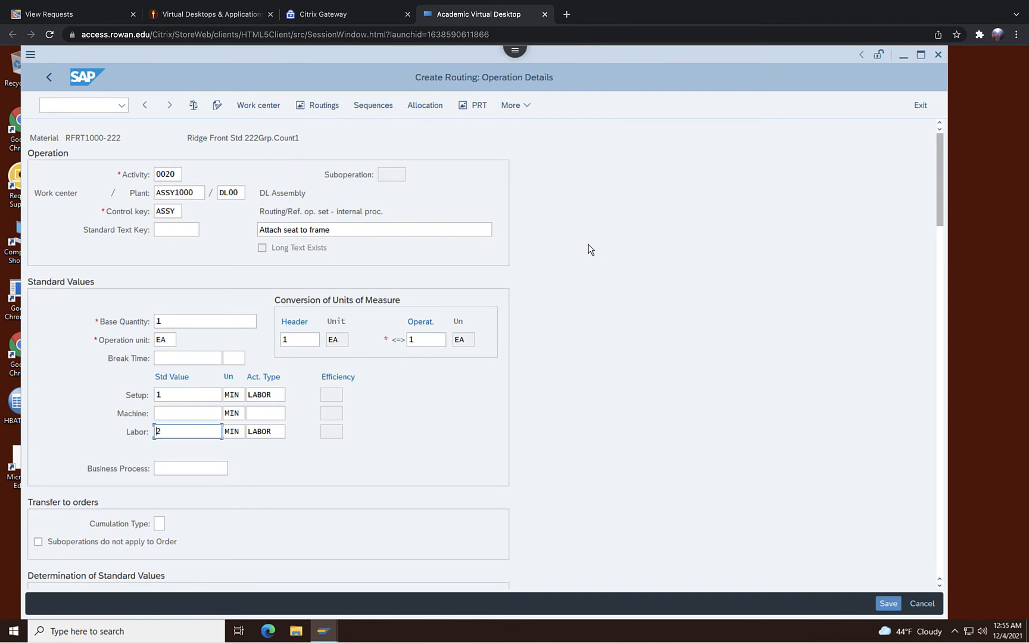
pyautogui.click(197, 435)
pyautogui.press('BackSpace')
pyautogui.write('1')
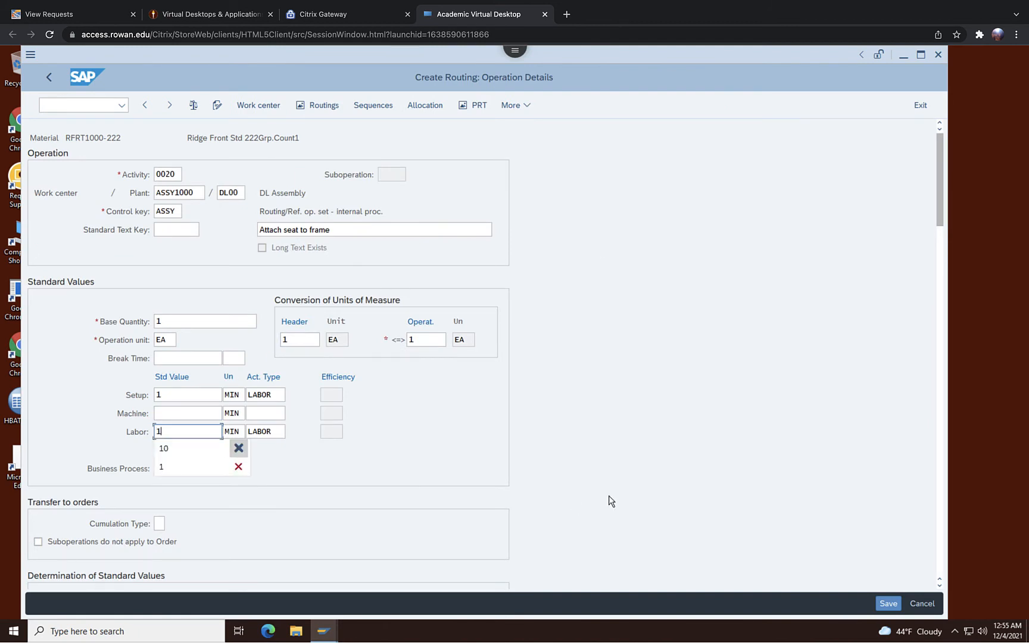
pyautogui.click(49, 77)
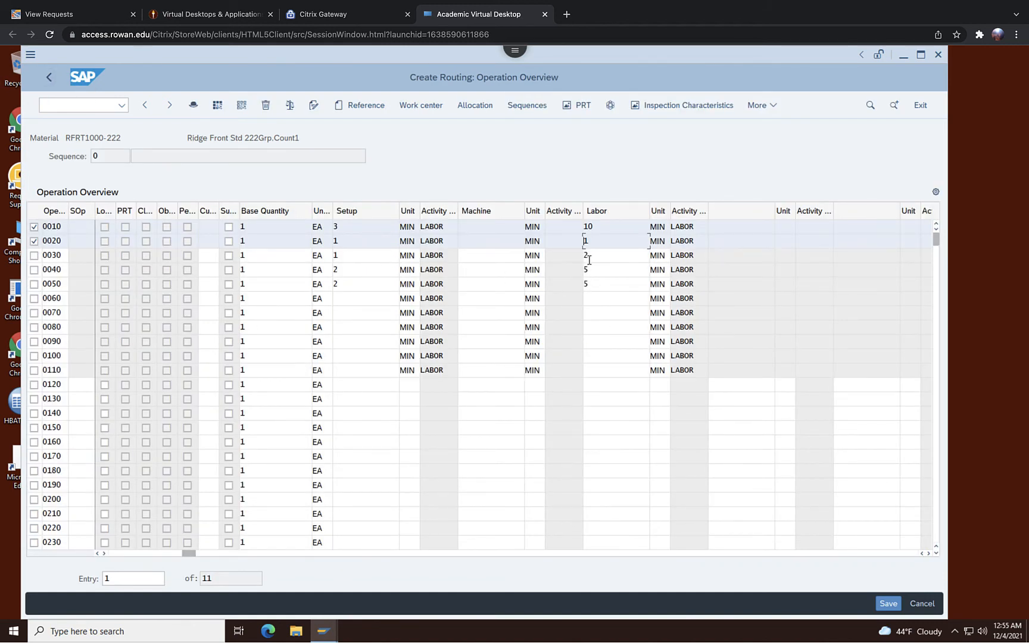
# - Change operation 0040's setup value to 1 MIN and its labor value to 2 MIN
pyautogui.click(367, 269)
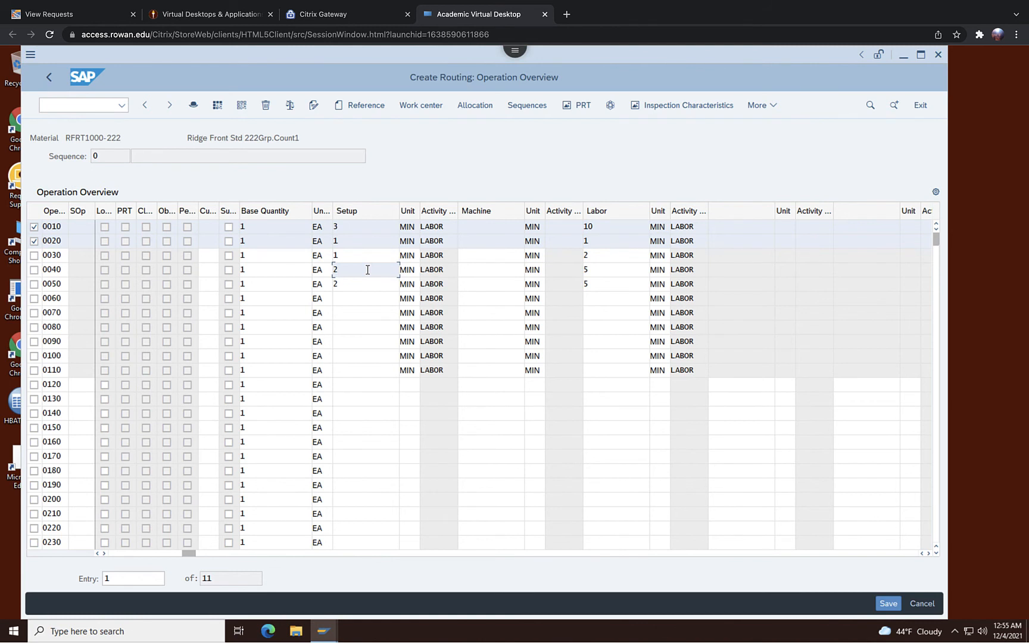
pyautogui.press('BackSpace')
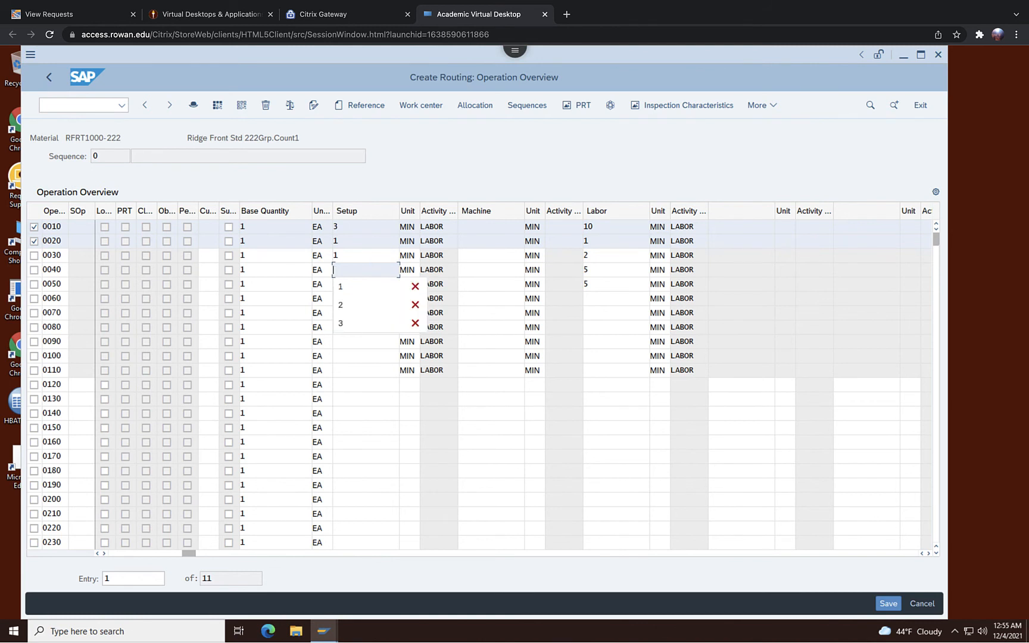
pyautogui.write('1')
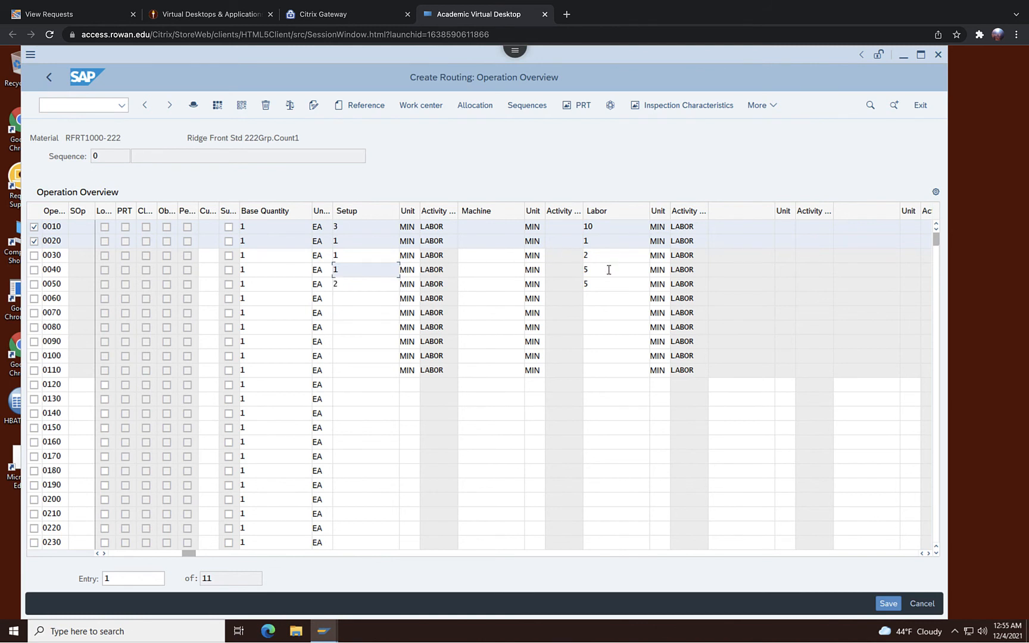
pyautogui.click(608, 269)
pyautogui.press('BackSpace')
pyautogui.write('2')
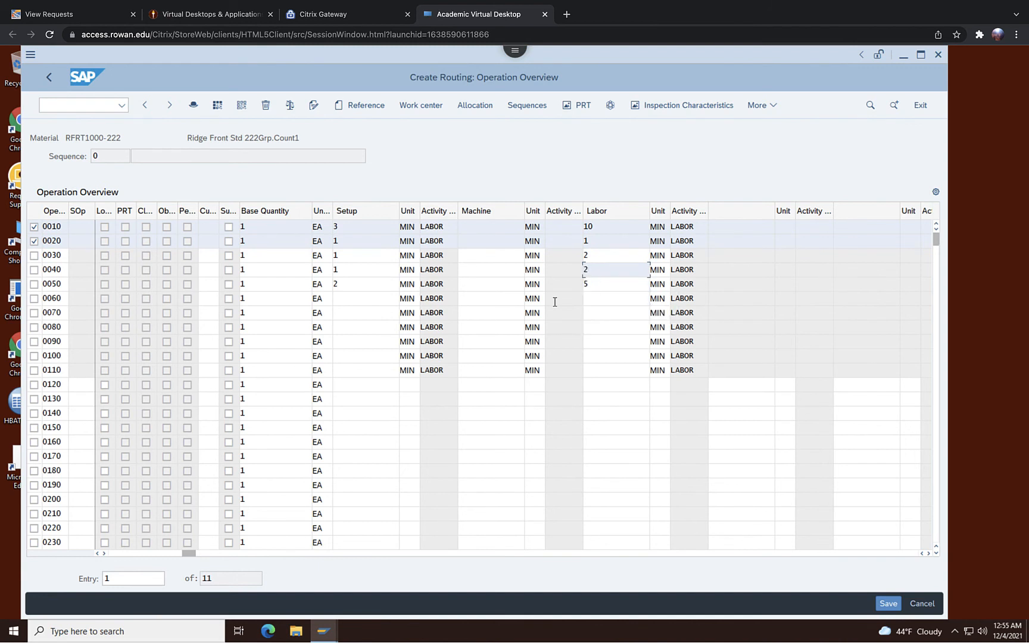
# - Enter a setup value of 1 MIN and a labor value of 2 MIN for operations 0060 and 0070
pyautogui.click(351, 305)
pyautogui.write('1')
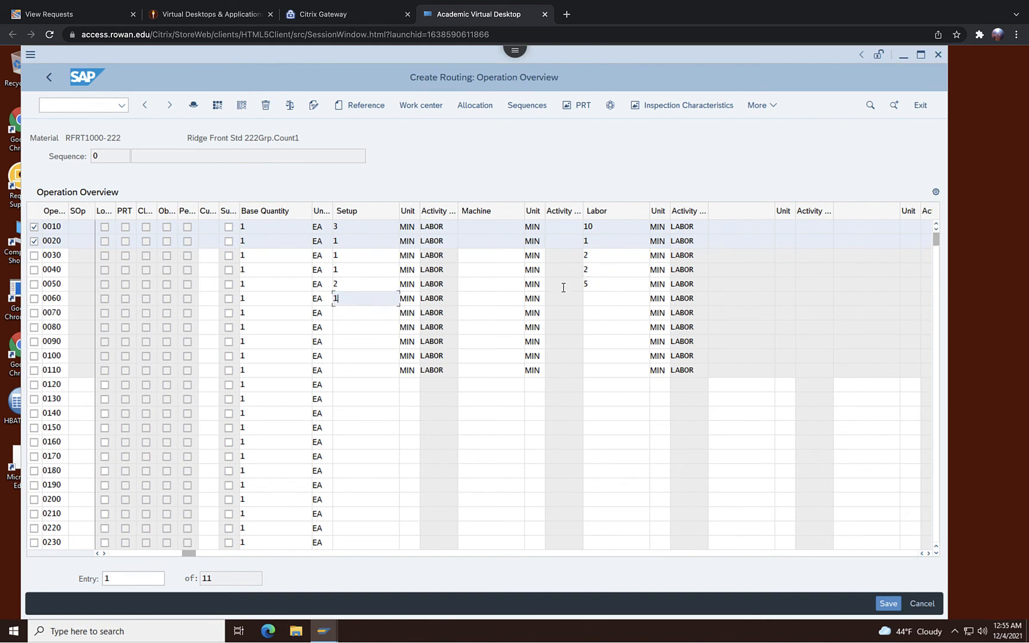
pyautogui.click(599, 300)
pyautogui.write('2')
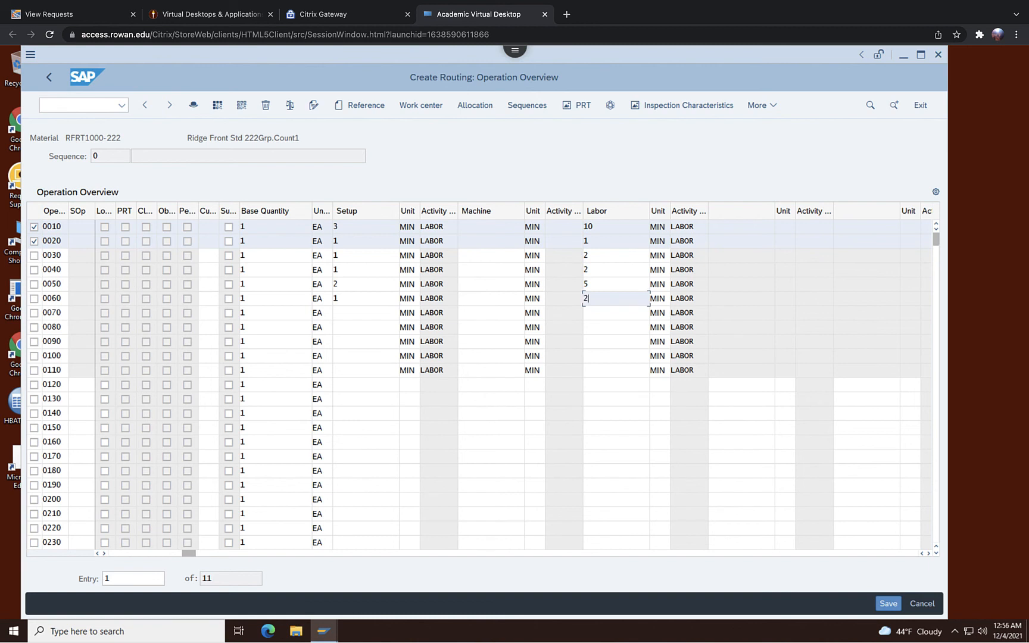
pyautogui.click(348, 310)
pyautogui.write('1')
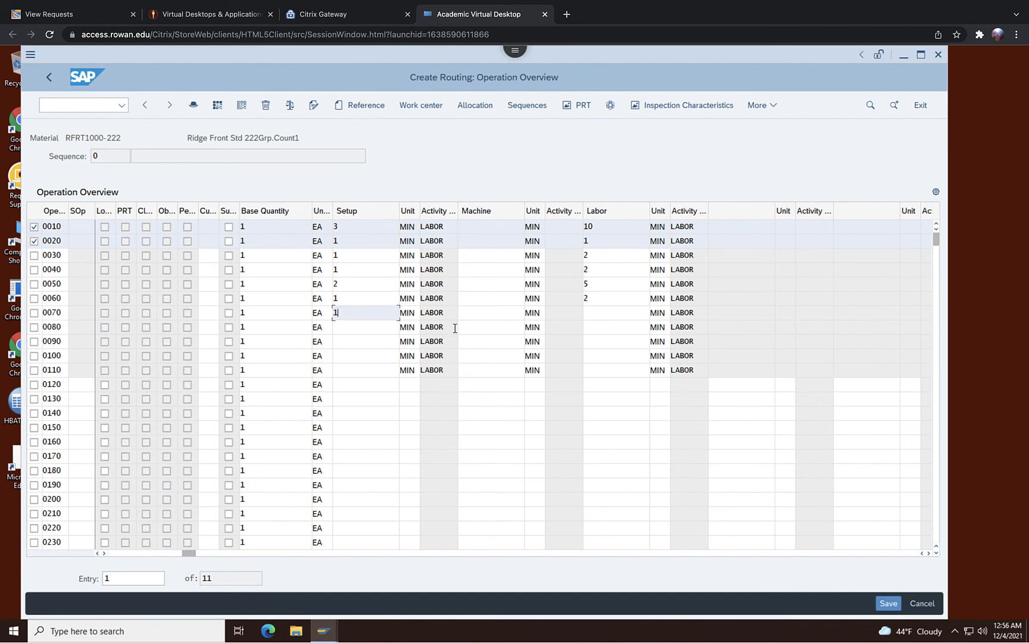
pyautogui.click(589, 316)
pyautogui.write('2')
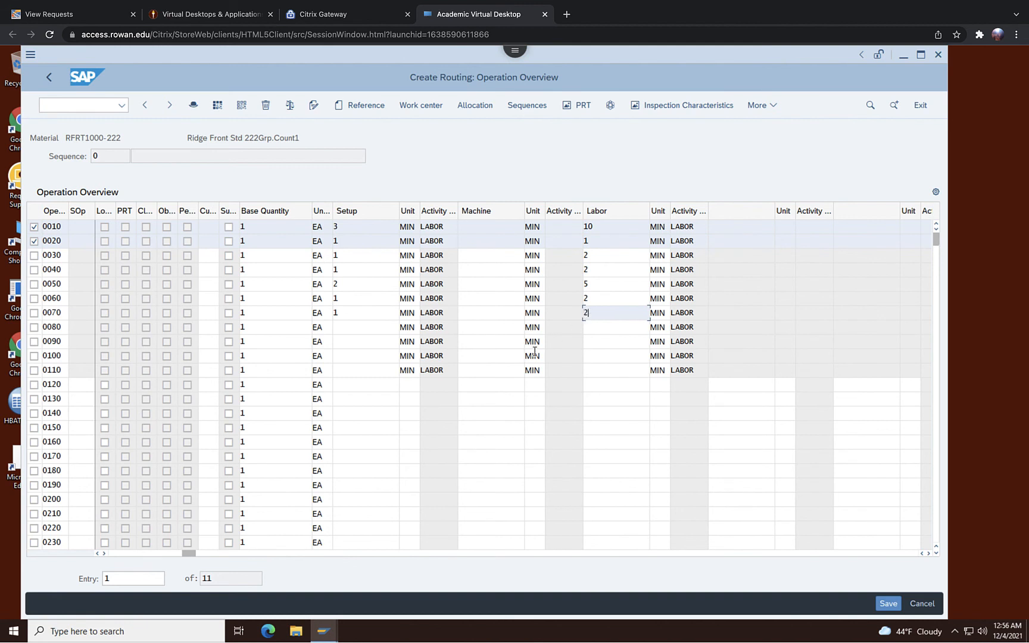
# - Enter a labor value of 5 MIN for each of the operations 0080, 0090, 0100 and 0110
pyautogui.click(598, 332)
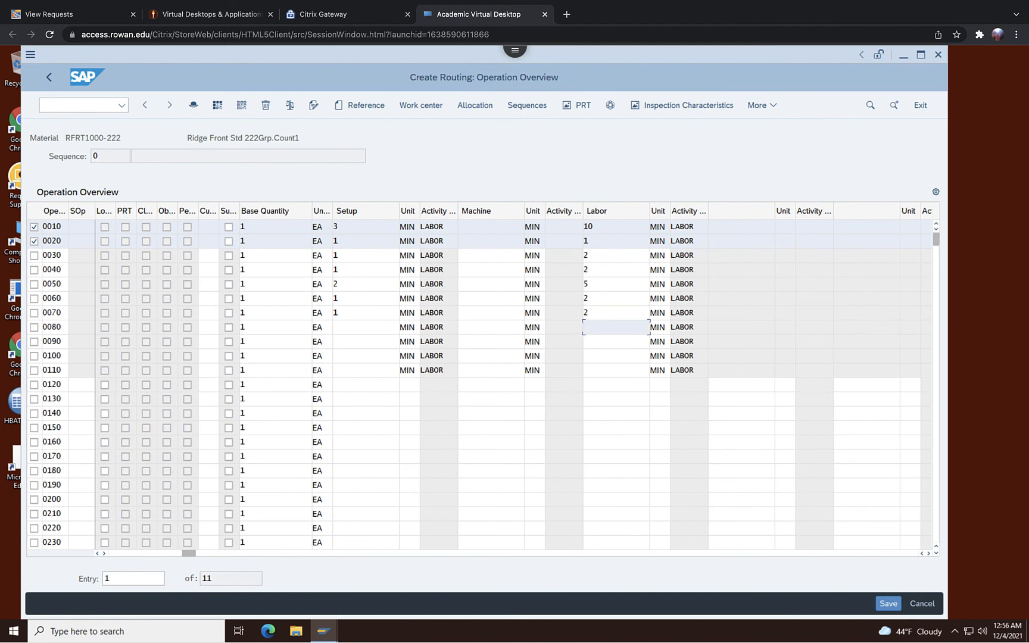
pyautogui.write('5')
pyautogui.click(597, 344)
pyautogui.write('5')
pyautogui.click(599, 362)
pyautogui.write('5')
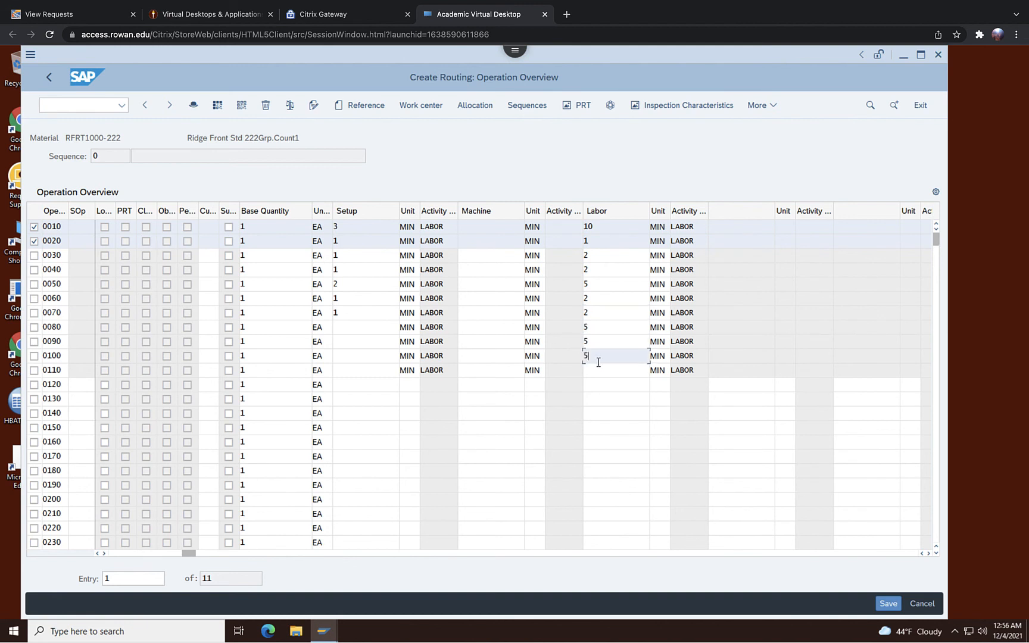
pyautogui.click(599, 372)
pyautogui.write('5')
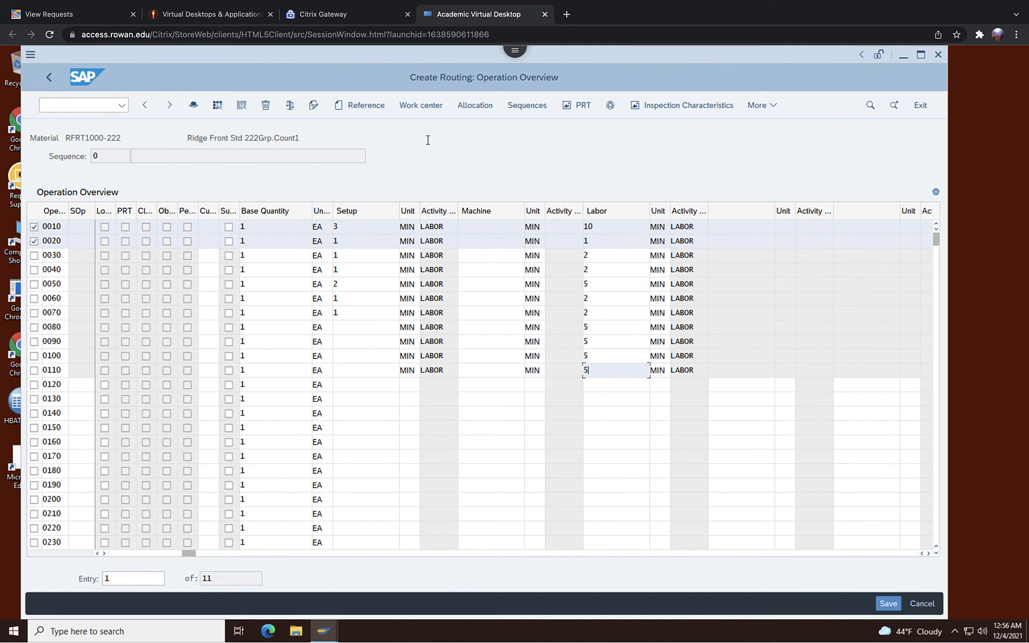
# - Open the component allocation and assign BOM items 0010 through 0080, from TRWA1000 to BRKT1000, to activity 10 in sequence 0
pyautogui.click(480, 105)
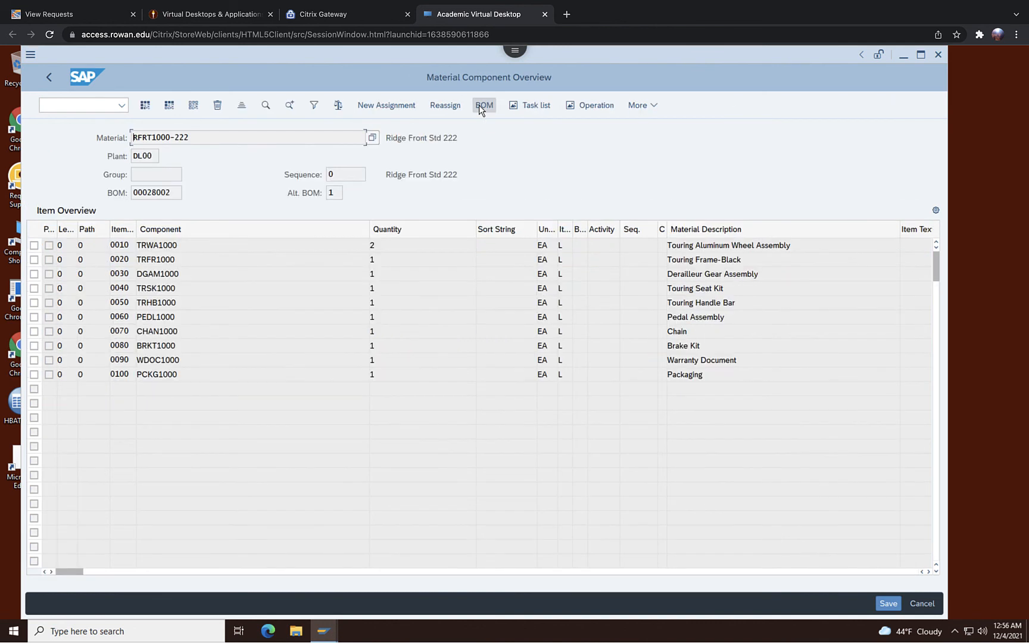
pyautogui.click(34, 244)
pyautogui.click(34, 260)
pyautogui.click(34, 274)
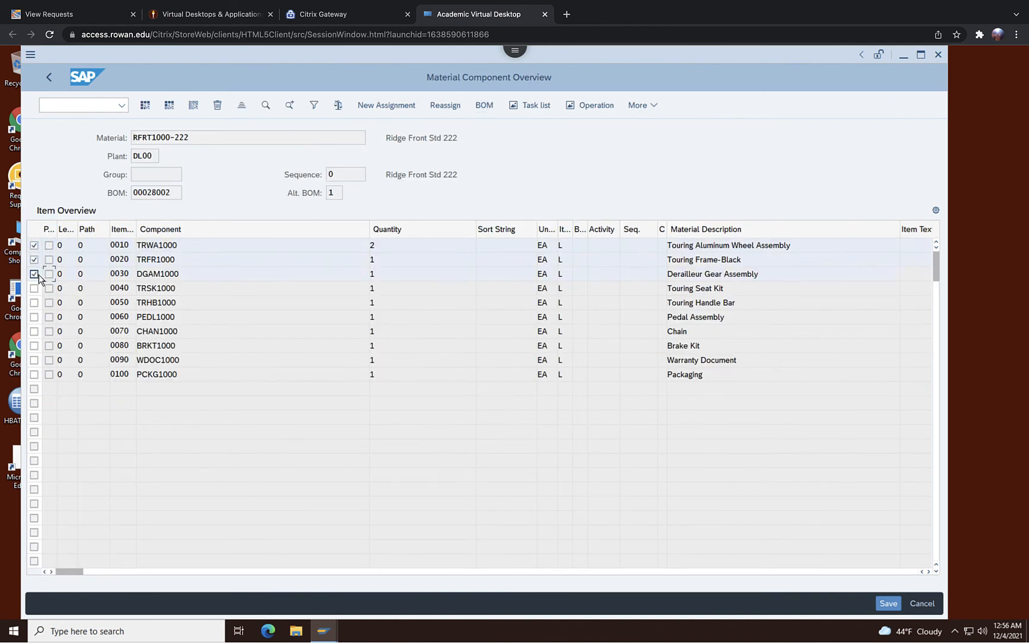
pyautogui.click(34, 288)
pyautogui.click(33, 302)
pyautogui.click(34, 316)
pyautogui.click(34, 331)
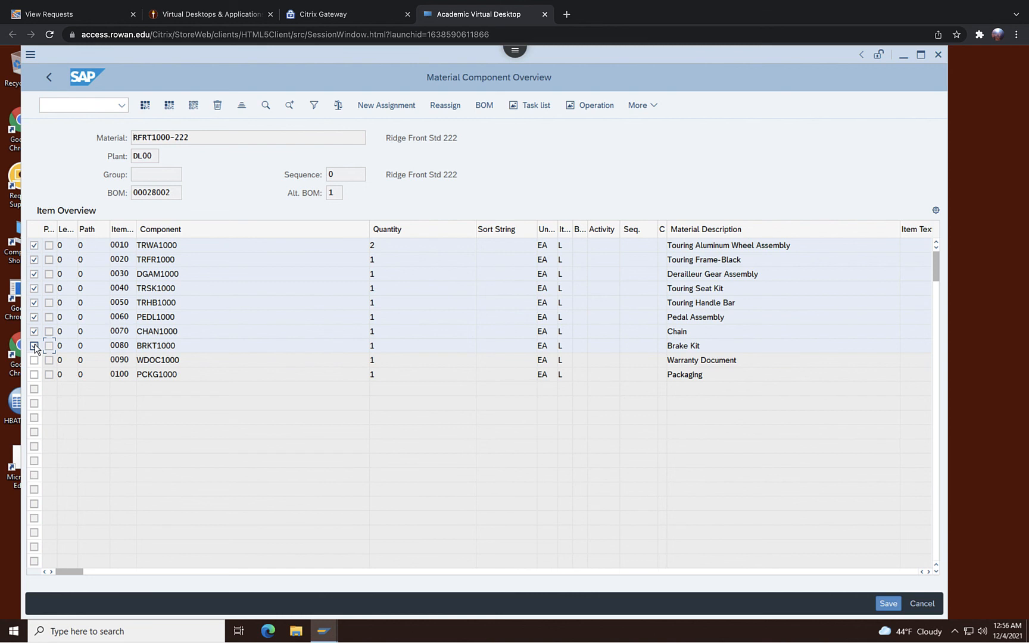
pyautogui.click(375, 111)
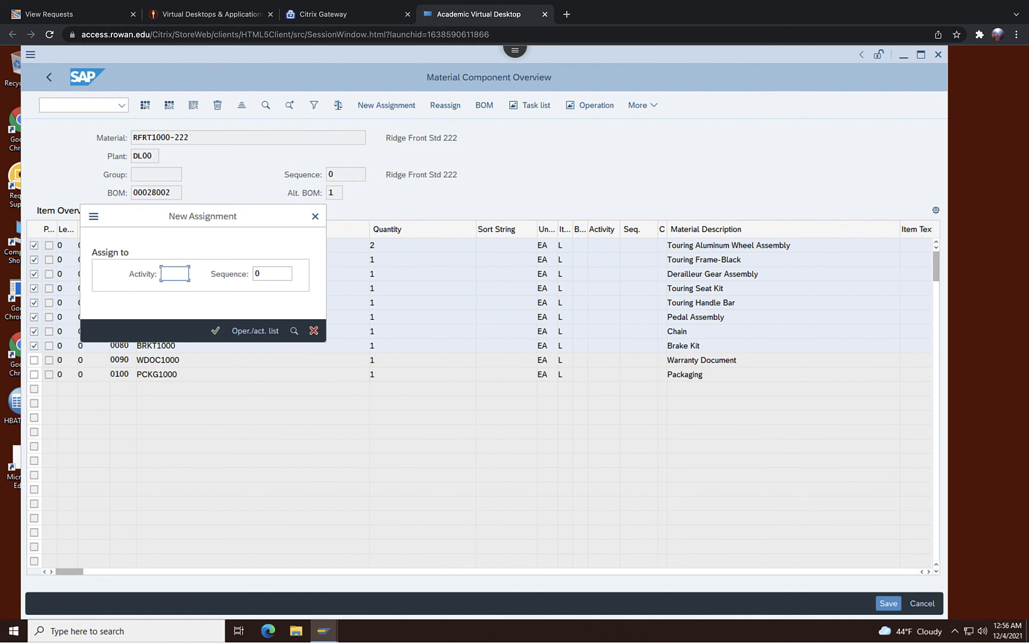
pyautogui.write('10')
pyautogui.click(288, 275)
pyautogui.click(213, 331)
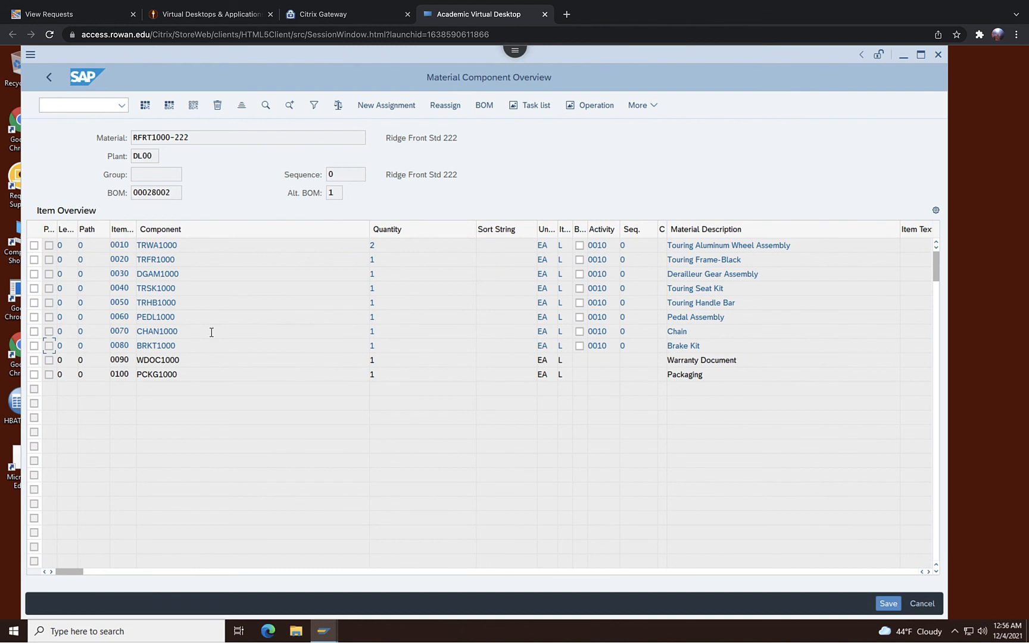
# - Assign the warranty document WDOC1000 and packaging PCKG1000 components to activity 100, and save the routing
pyautogui.click(48, 360)
pyautogui.click(34, 360)
pyautogui.click(34, 375)
pyautogui.click(400, 106)
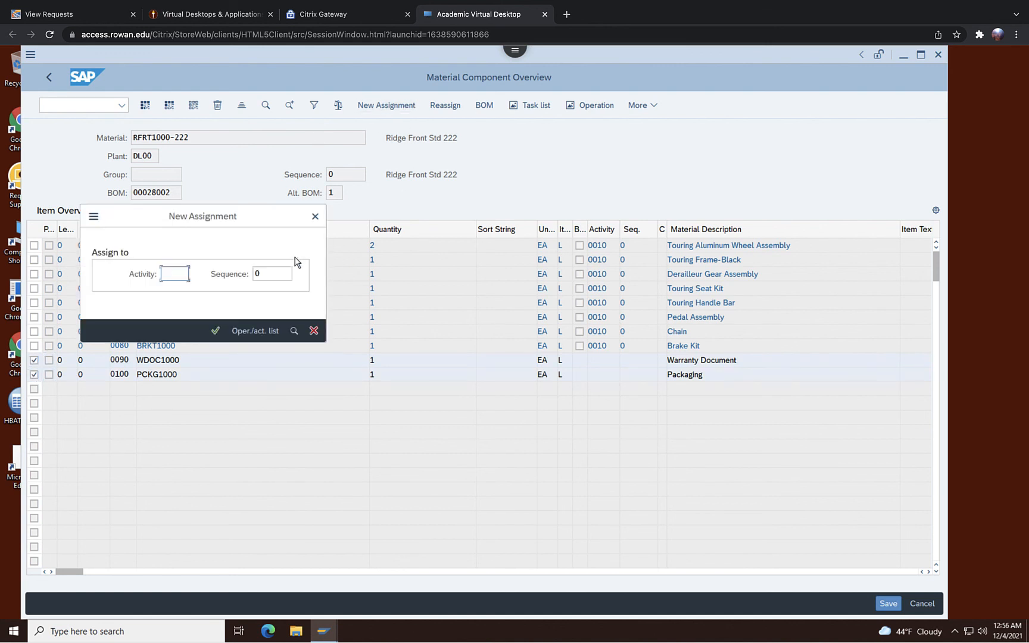
pyautogui.write('100')
pyautogui.click(215, 331)
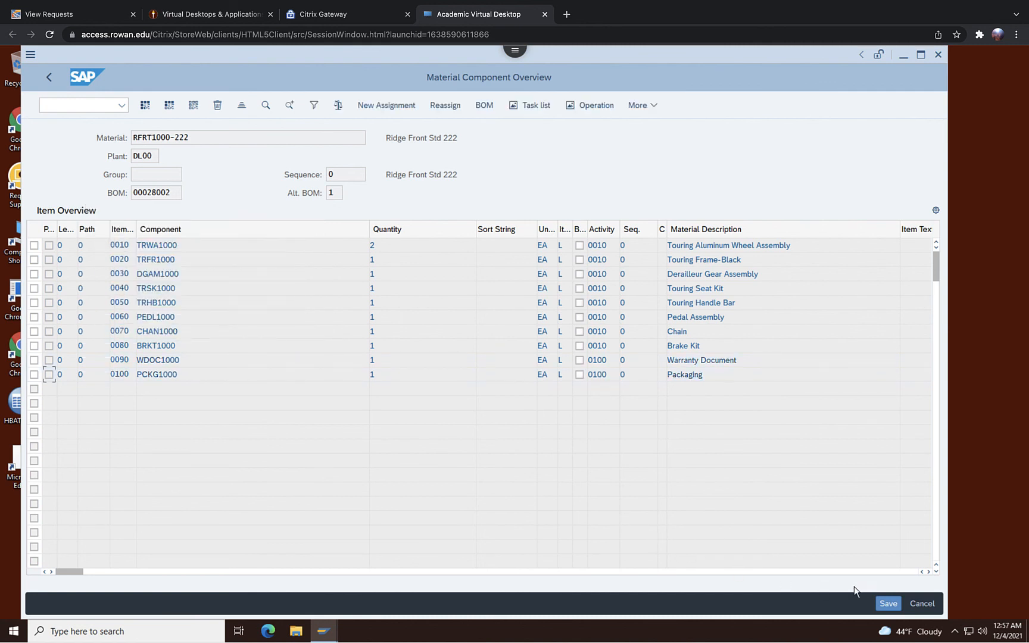
pyautogui.click(898, 602)
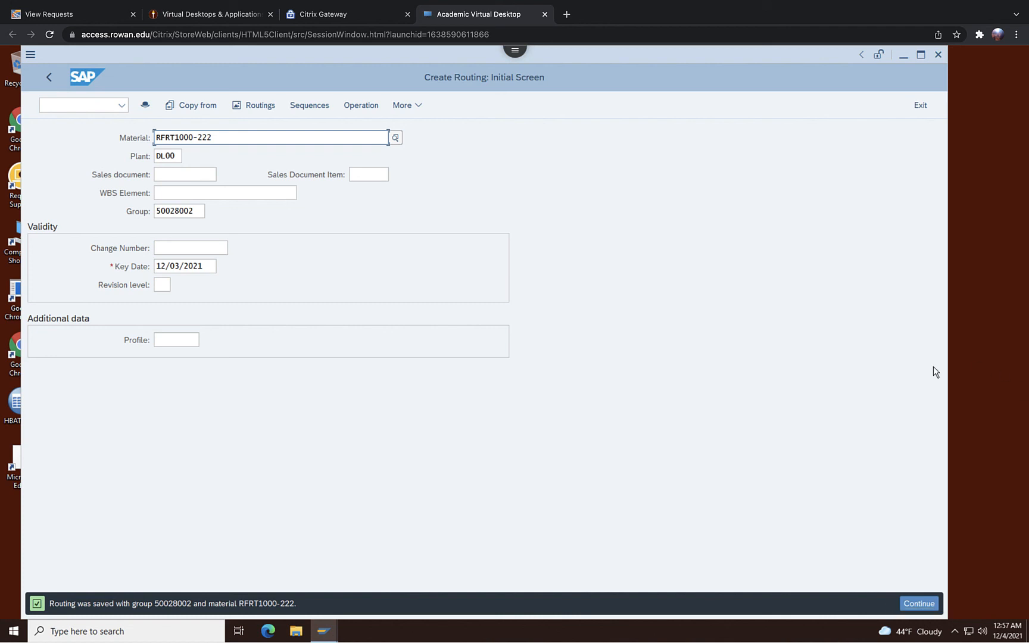
pyautogui.moveTo(843, 3)
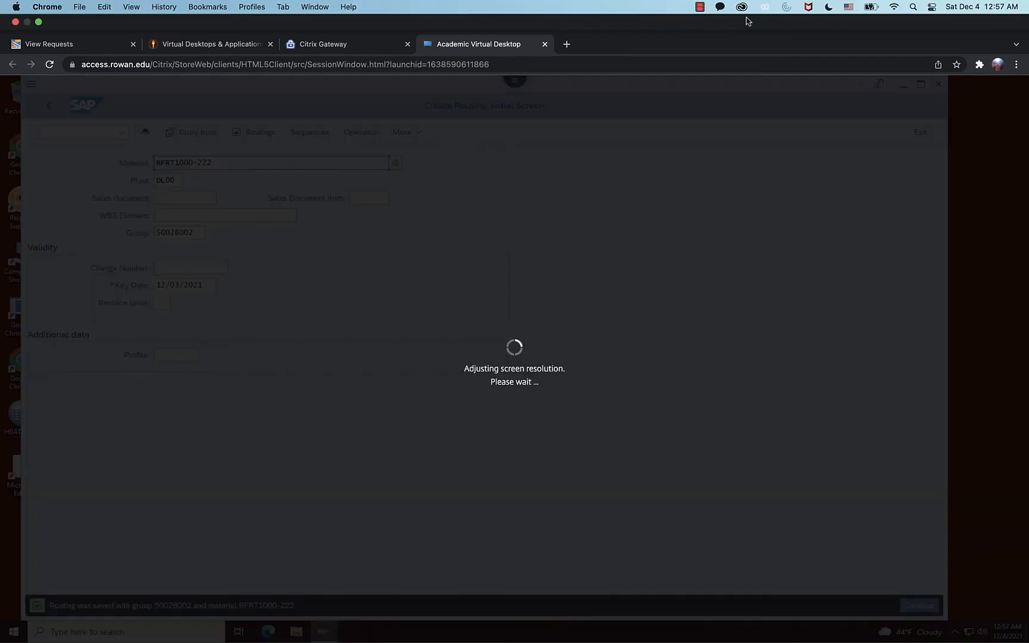